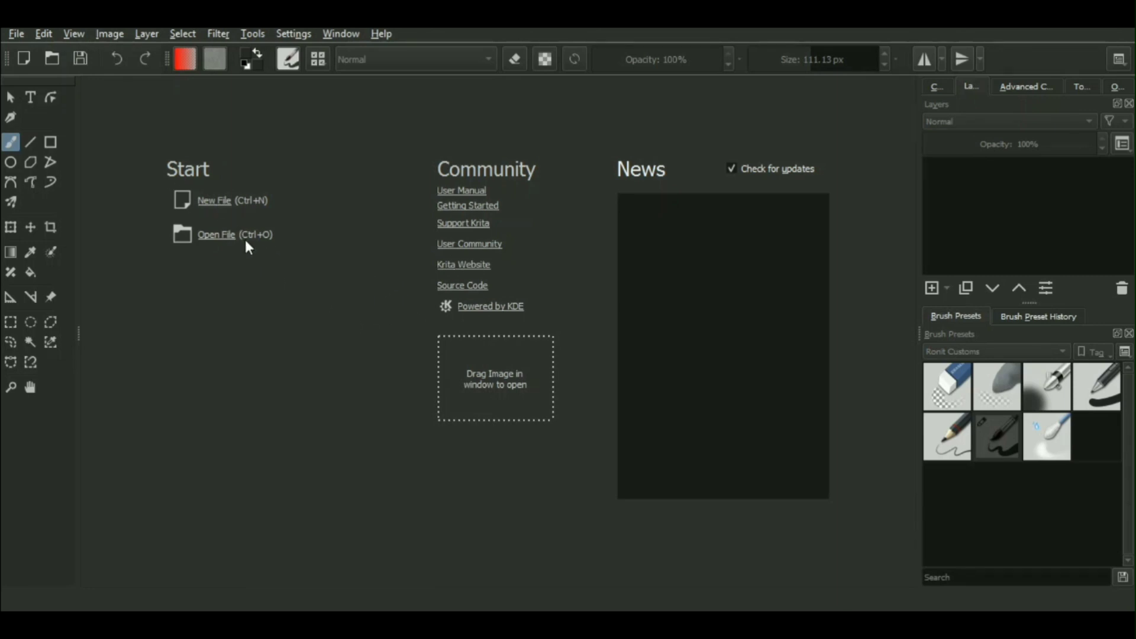
# - Create a new document with width and height both set to 2000 px
pyautogui.hotkey('ctrl', 'n')
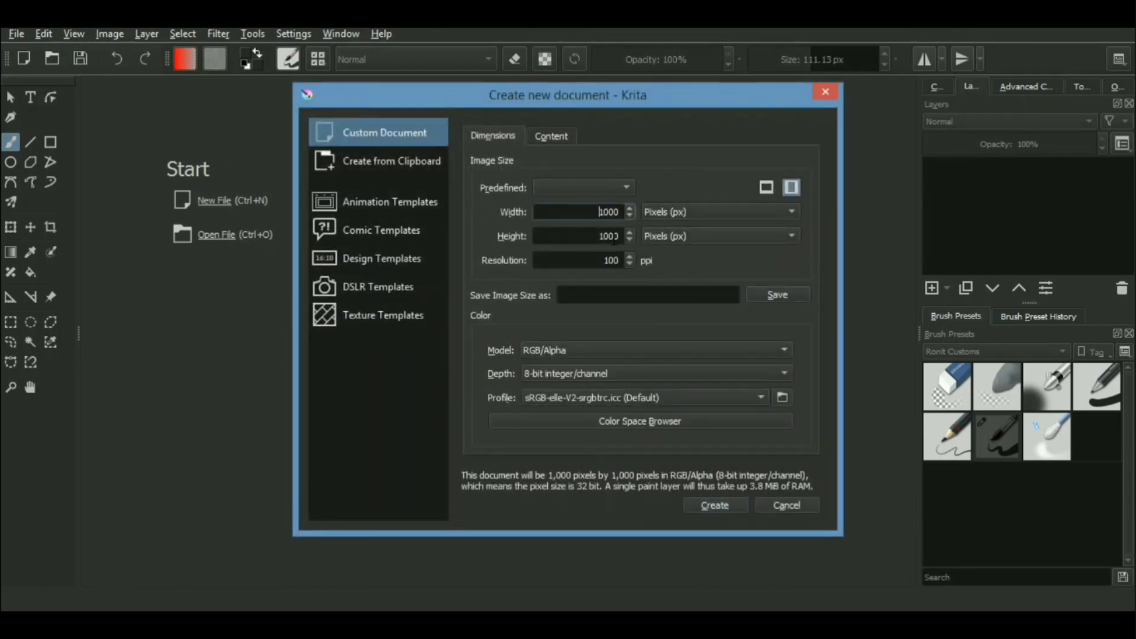
pyautogui.press('Delete')
pyautogui.write('2')
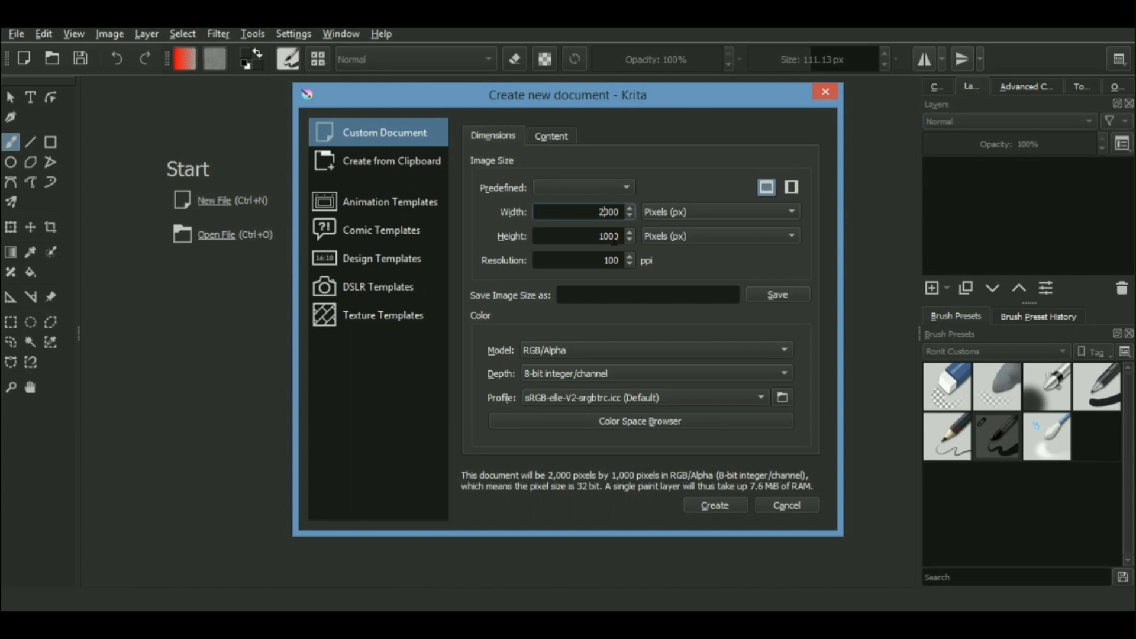
pyautogui.click(601, 237)
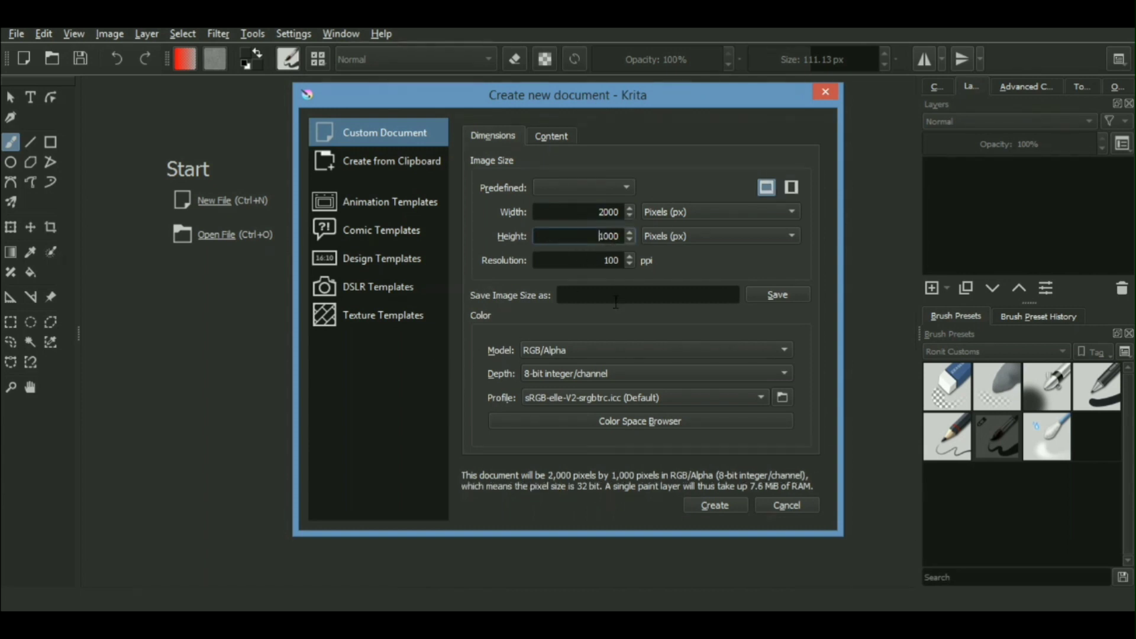
pyautogui.press('BackSpace')
pyautogui.write('2')
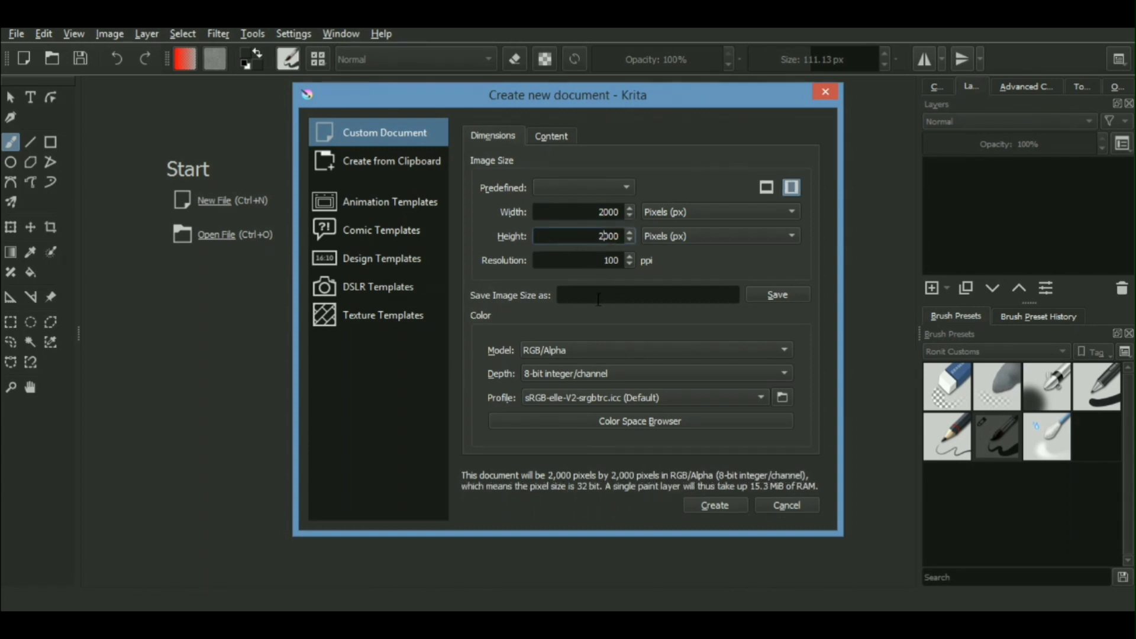
pyautogui.click(713, 505)
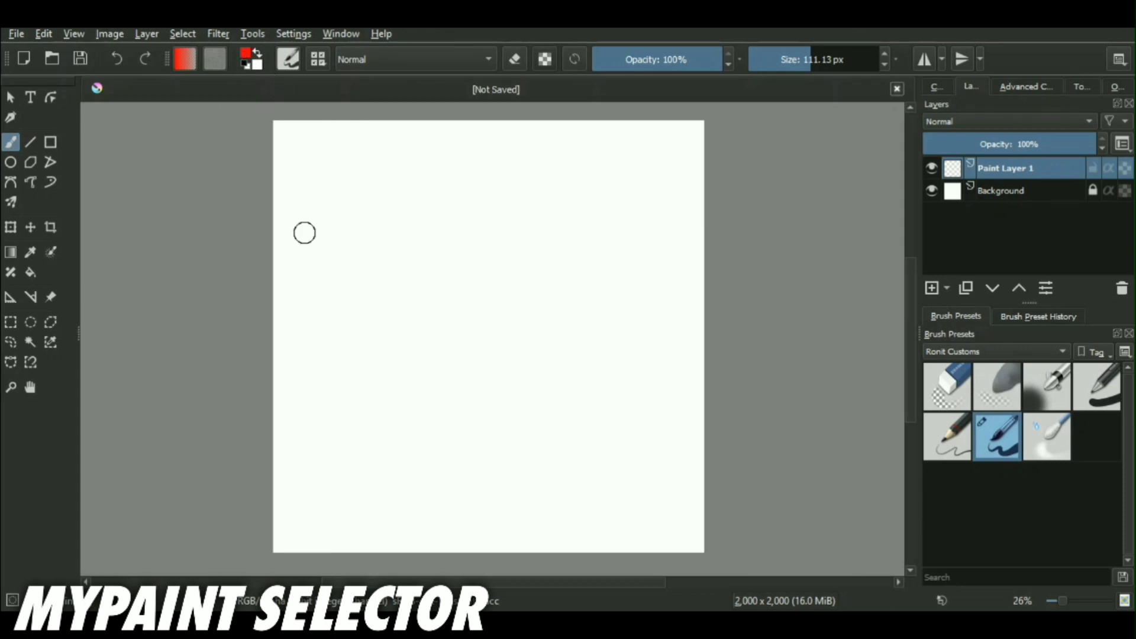
# - Set red as the foreground colour and paste the colourful test image onto the canvas
pyautogui.click(247, 57)
pyautogui.click(455, 252)
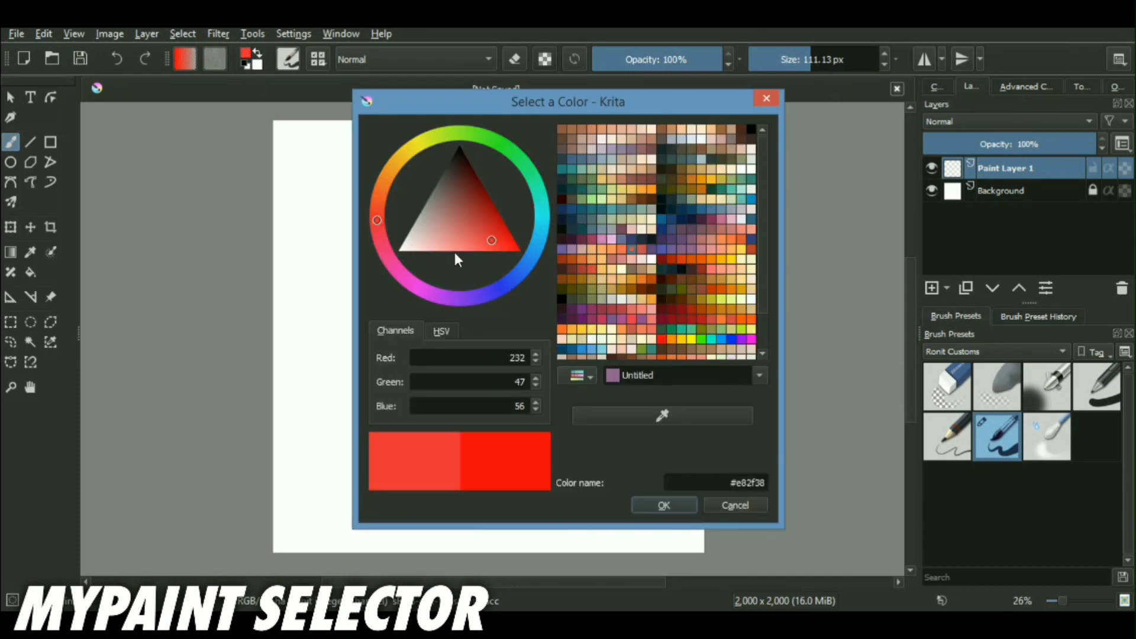
pyautogui.click(664, 506)
pyautogui.press('ctrl')
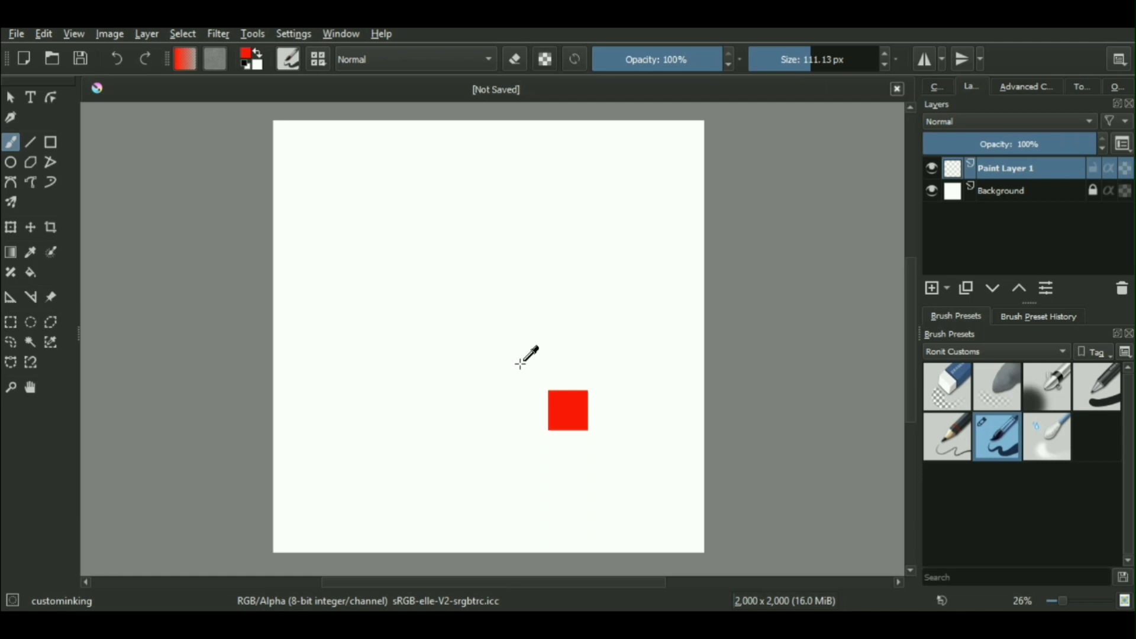
pyautogui.hotkey('ctrl', 'v')
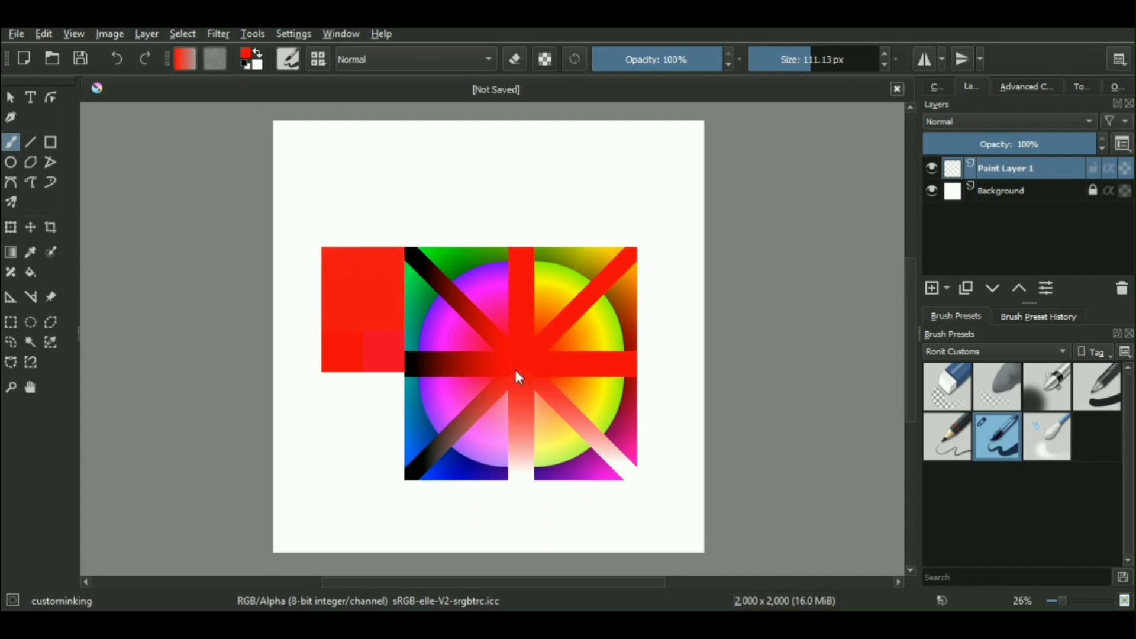
# - Sample pale pink, orange-yellow, magenta, green, olive, orange-brown and pink from the artwork
pyautogui.keyDown('ctrl'); pyautogui.click(517, 447); pyautogui.keyUp('ctrl')
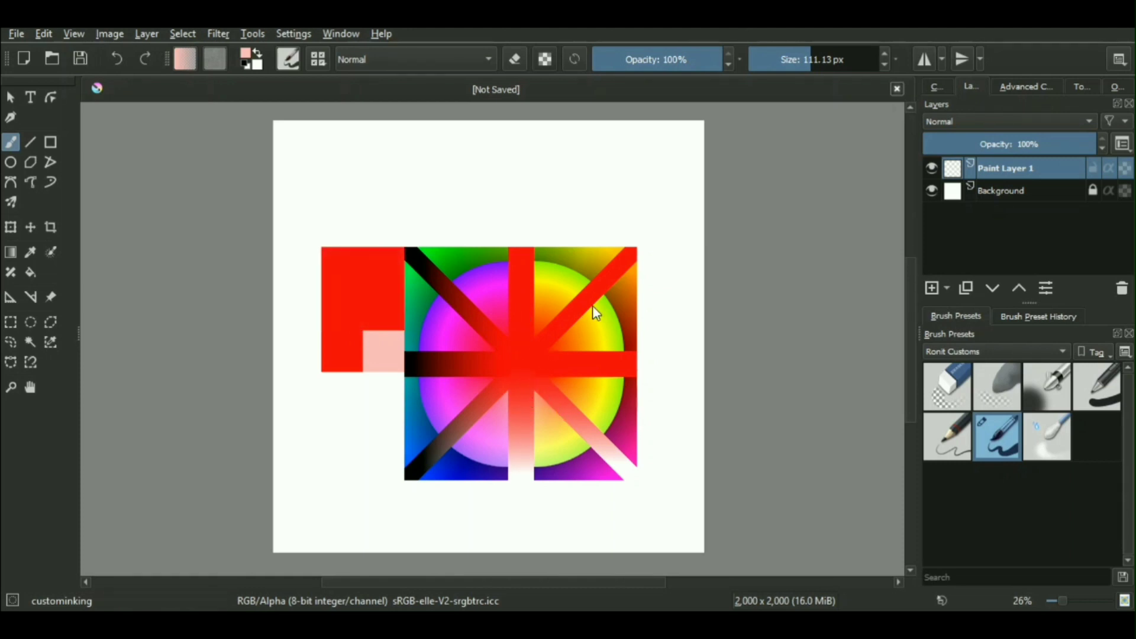
pyautogui.keyDown('ctrl'); pyautogui.click(604, 319); pyautogui.keyUp('ctrl')
pyautogui.keyDown('ctrl'); pyautogui.click(453, 328); pyautogui.keyUp('ctrl')
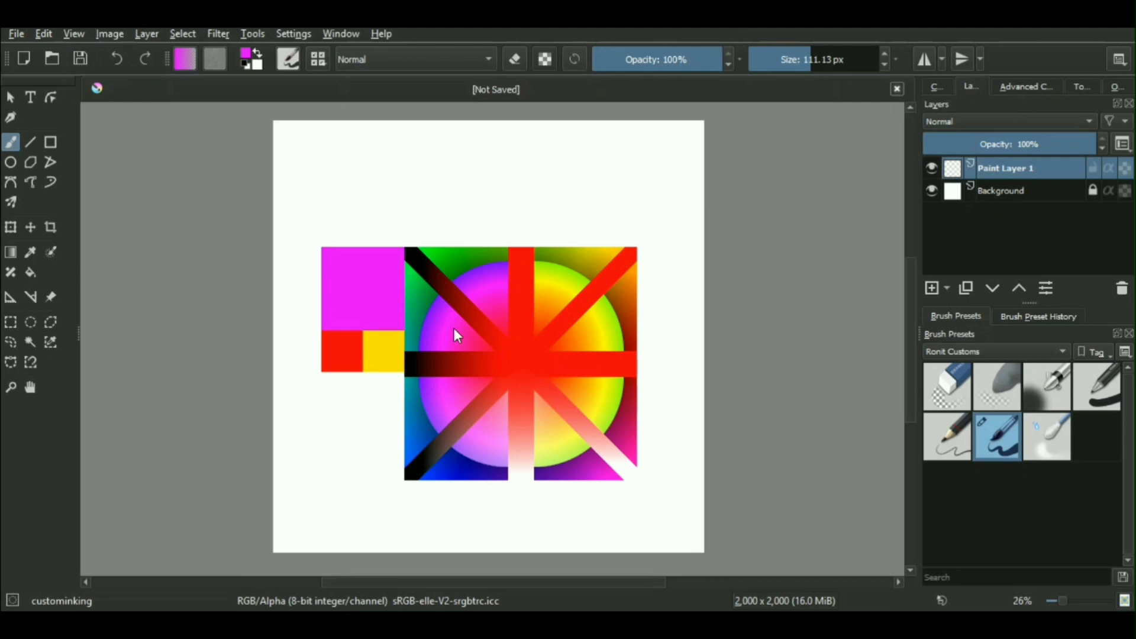
pyautogui.keyDown('ctrl'); pyautogui.click(418, 287); pyautogui.keyUp('ctrl')
pyautogui.keyDown('ctrl'); pyautogui.click(543, 262); pyautogui.keyUp('ctrl')
pyautogui.keyDown('ctrl'); pyautogui.click(619, 332); pyautogui.keyUp('ctrl')
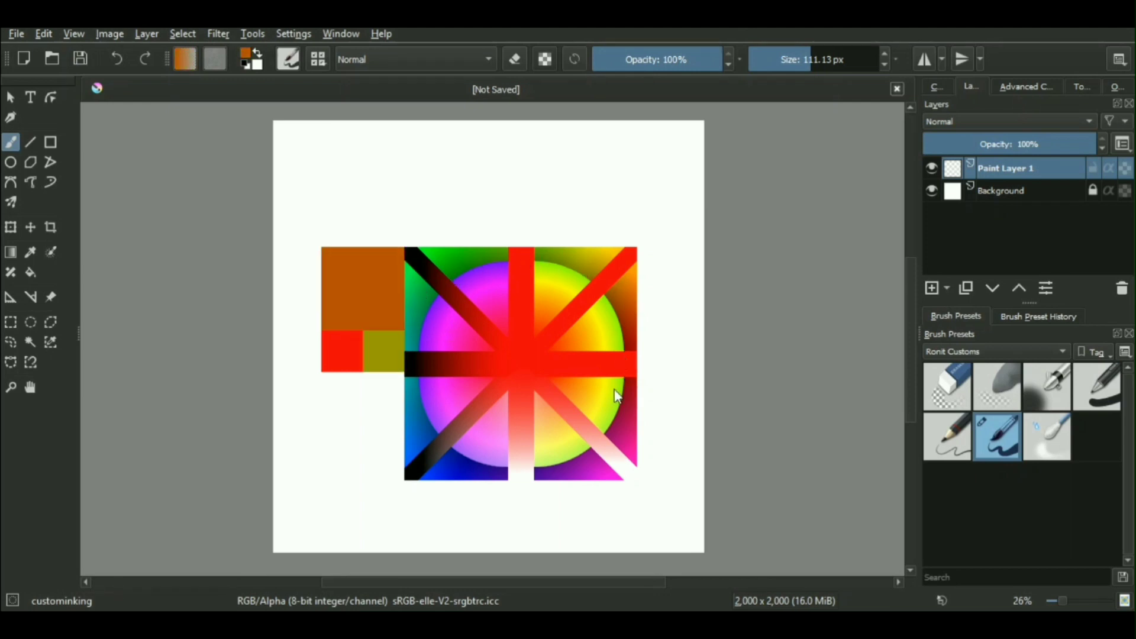
pyautogui.keyDown('ctrl'); pyautogui.click(628, 441); pyautogui.keyUp('ctrl')
# - Sample purple, dark blue and the pale area, ending with red from the centre
pyautogui.keyDown('ctrl'); pyautogui.click(564, 461); pyautogui.keyUp('ctrl')
pyautogui.keyDown('ctrl'); pyautogui.click(461, 467); pyautogui.keyUp('ctrl')
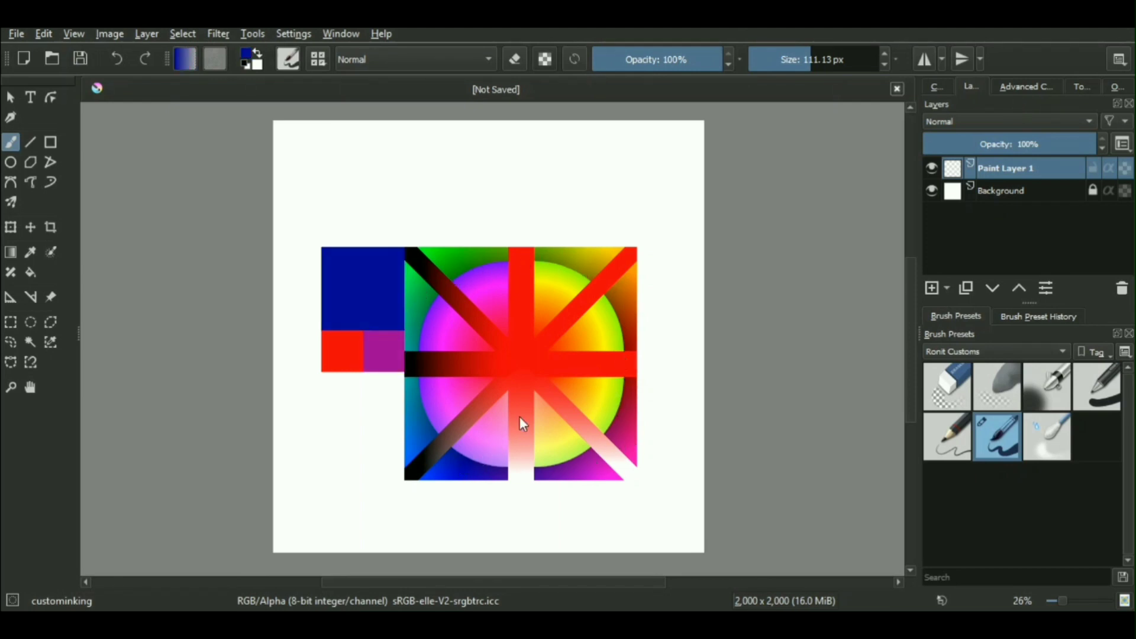
pyautogui.keyDown('ctrl'); pyautogui.click(497, 346); pyautogui.keyUp('ctrl')
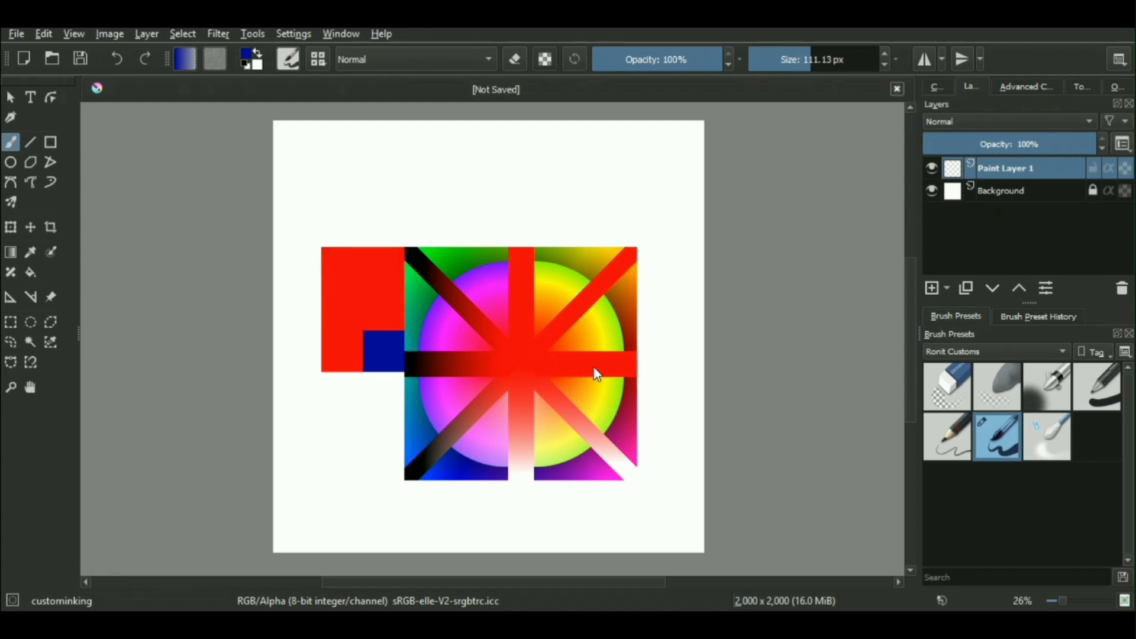
pyautogui.keyDown('ctrl'); pyautogui.click(582, 417); pyautogui.keyUp('ctrl')
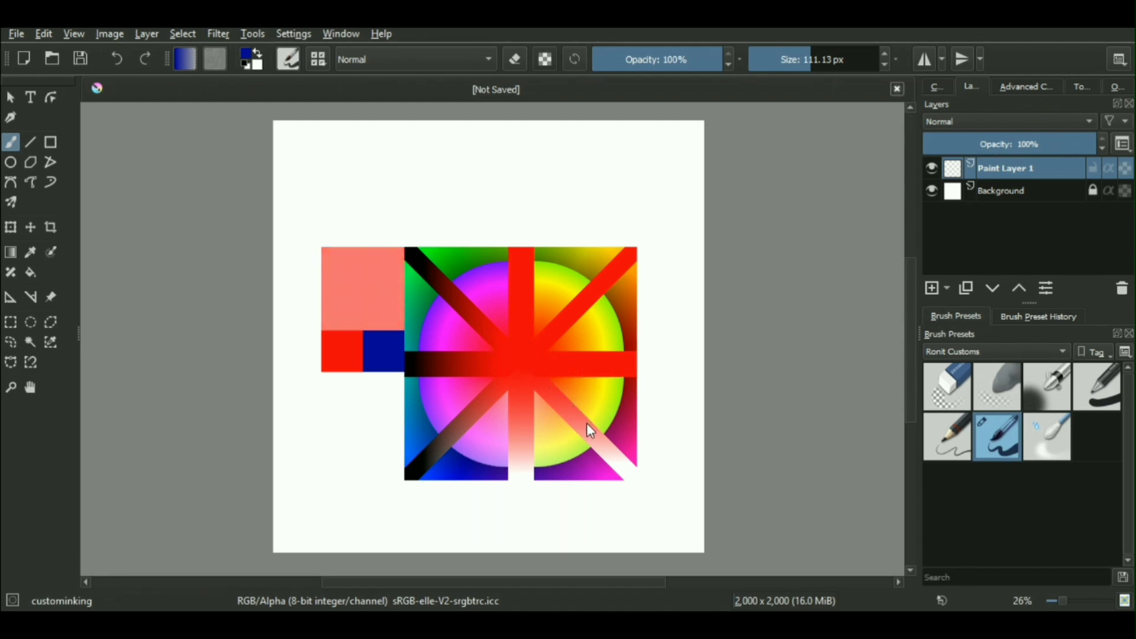
pyautogui.keyDown('ctrl'); pyautogui.click(547, 348); pyautogui.keyUp('ctrl')
pyautogui.keyDown('ctrl'); pyautogui.click(580, 424); pyautogui.keyUp('ctrl')
pyautogui.keyDown('ctrl'); pyautogui.click(535, 372); pyautogui.keyUp('ctrl')
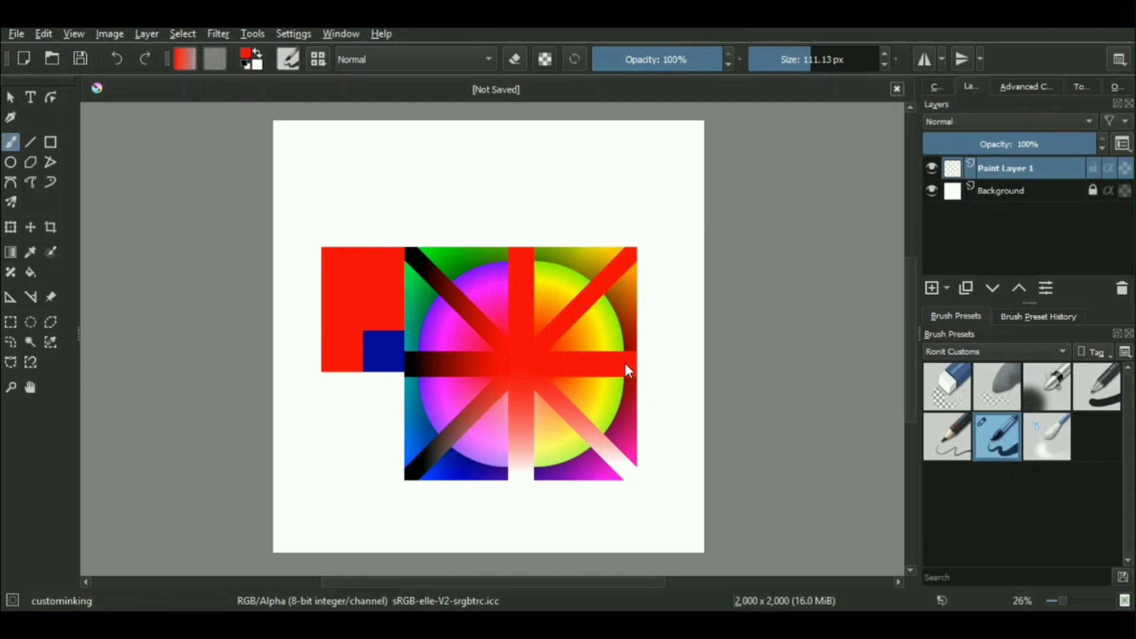
# - Clear the canvas, bring up the MyPaint shade selector, and set pure red as the painting colour
pyautogui.press('Delete')
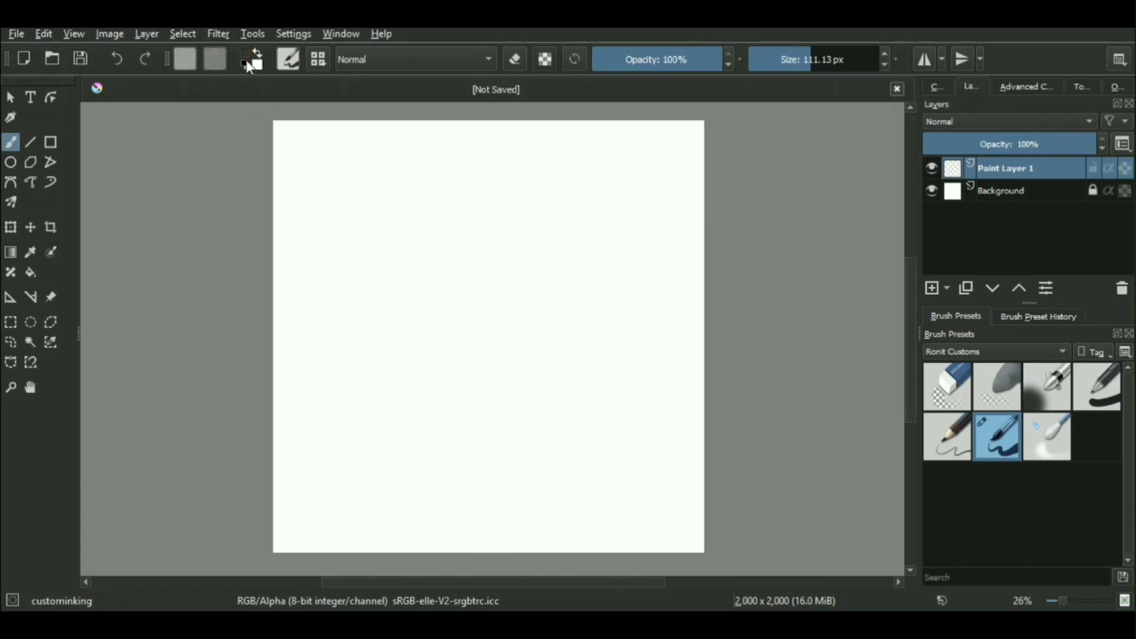
pyautogui.hotkey('shift', 'm')
pyautogui.click(245, 67)
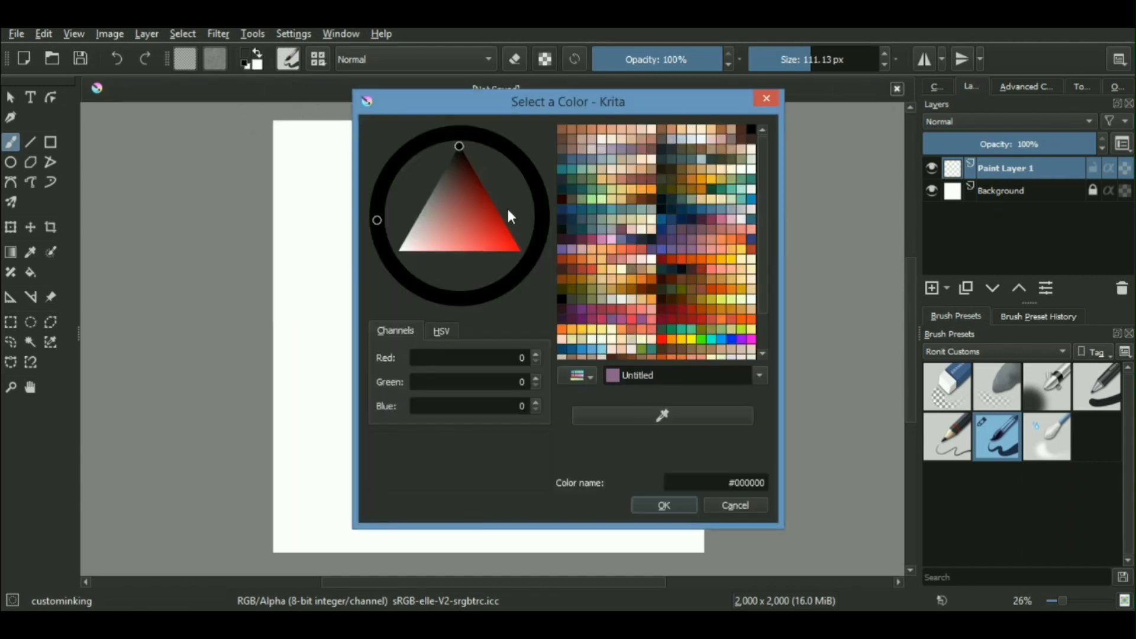
pyautogui.click(606, 291)
pyautogui.click(686, 507)
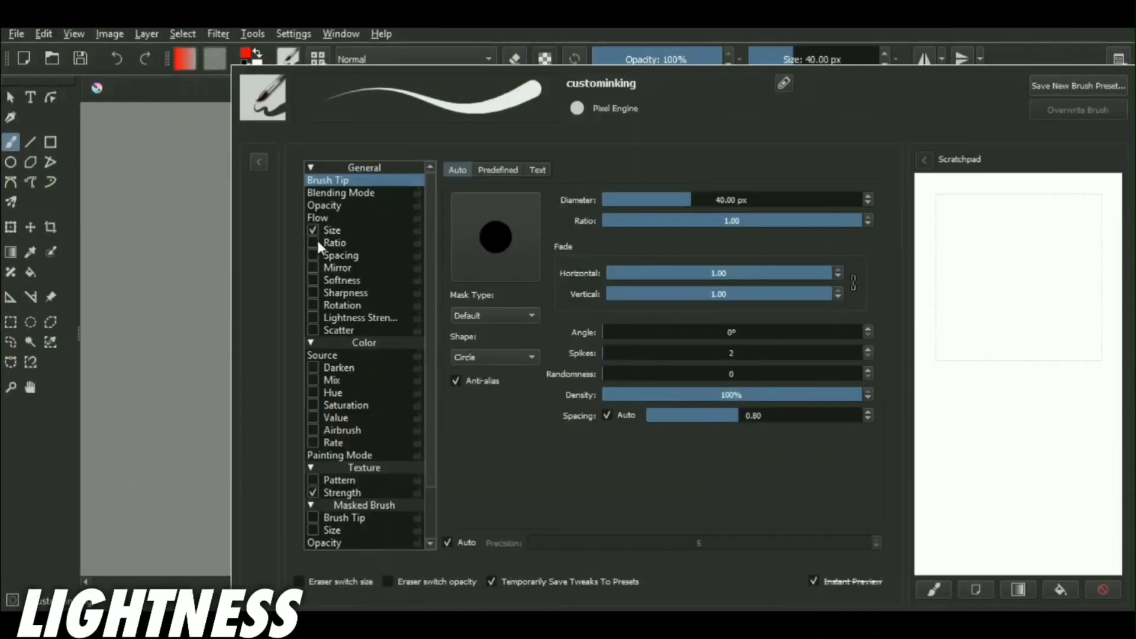
# - Enable Lightness Strength and Mix on the brush and test a stroke on the scratchpad
pyautogui.click(313, 318)
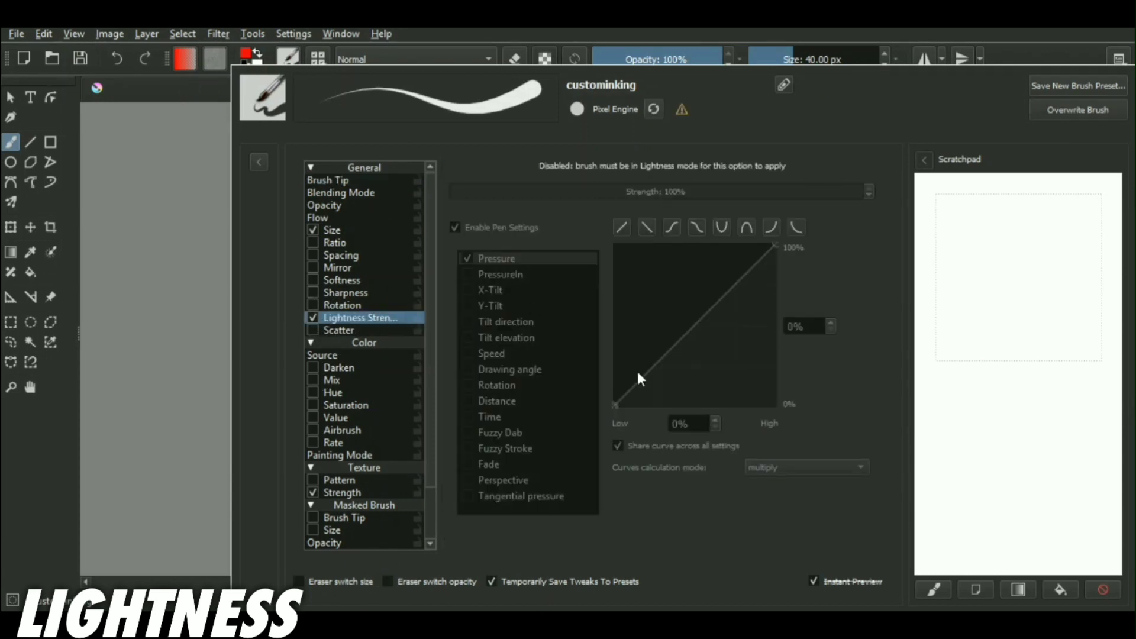
pyautogui.click(313, 380)
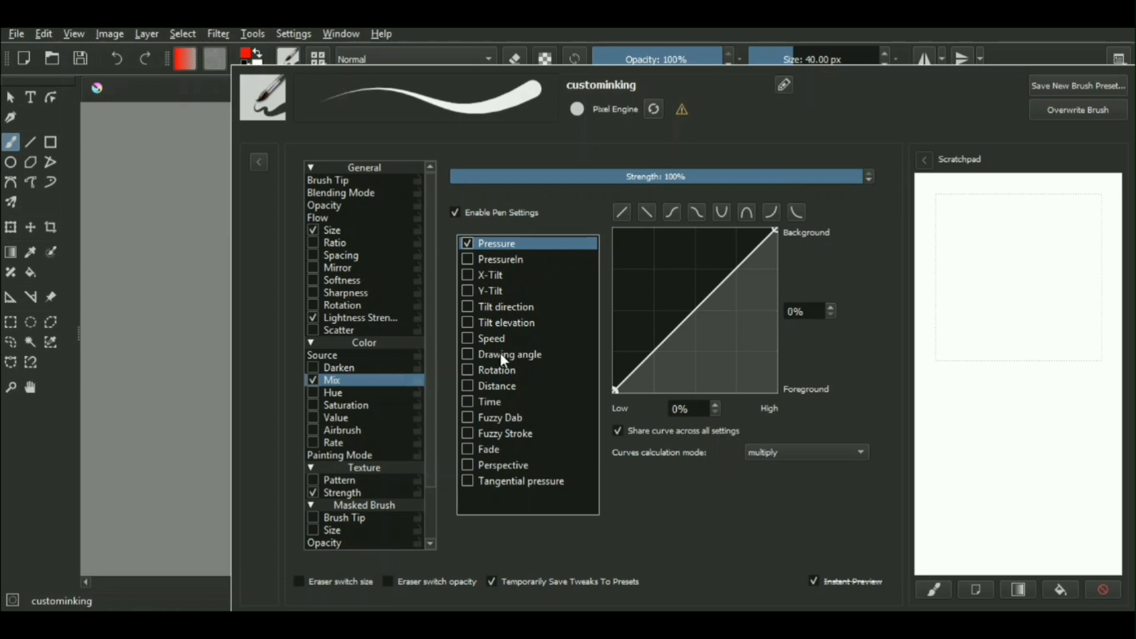
pyautogui.moveTo(960, 223)
pyautogui.mouseDown()
pyautogui.moveTo(990, 418)
pyautogui.moveTo(1025, 493)
pyautogui.moveTo(1064, 444)
pyautogui.moveTo(1060, 349)
pyautogui.moveTo(1041, 321)
pyautogui.moveTo(1044, 264)
pyautogui.moveTo(992, 210)
pyautogui.moveTo(958, 219)
pyautogui.mouseUp()
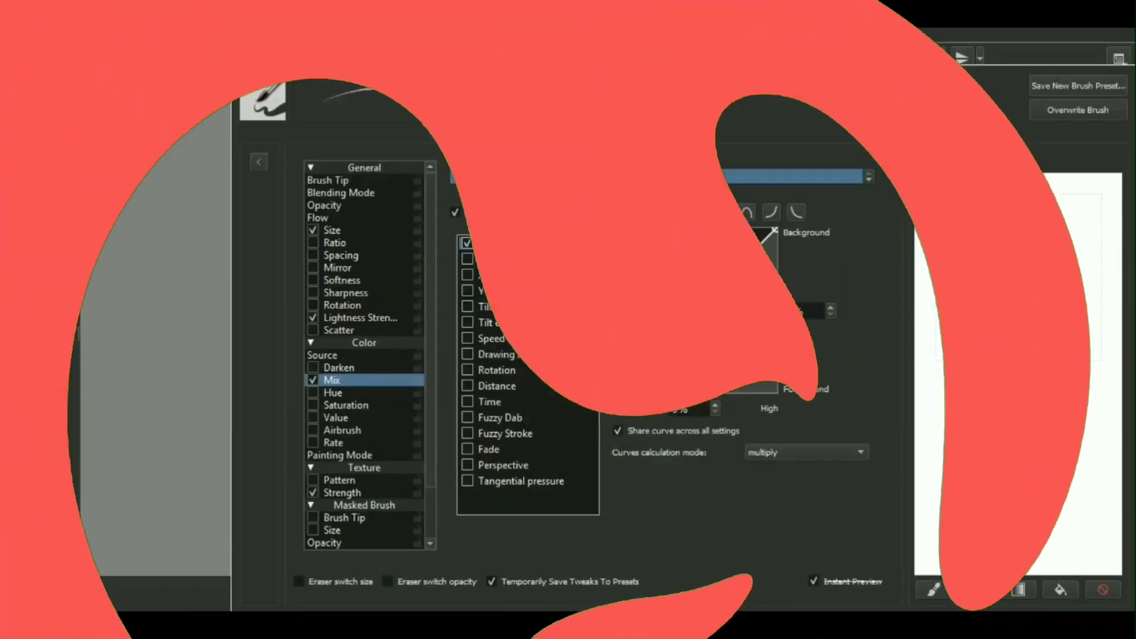
# - Reshape the Lightness Strength pressure curve, test strokes on the scratchpad, and apply the arch curve preset
pyautogui.moveTo(615, 392); pyautogui.dragTo(615, 302)
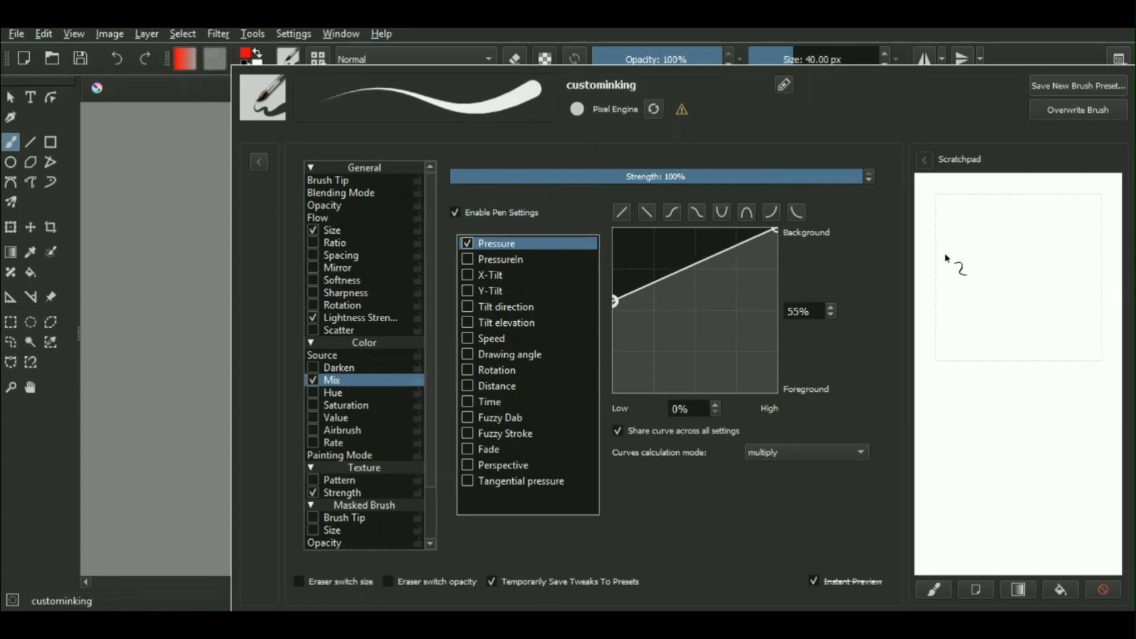
pyautogui.moveTo(989, 206)
pyautogui.mouseDown()
pyautogui.moveTo(985, 305)
pyautogui.moveTo(1014, 400)
pyautogui.moveTo(960, 450)
pyautogui.moveTo(1053, 426)
pyautogui.moveTo(1072, 299)
pyautogui.mouseUp()
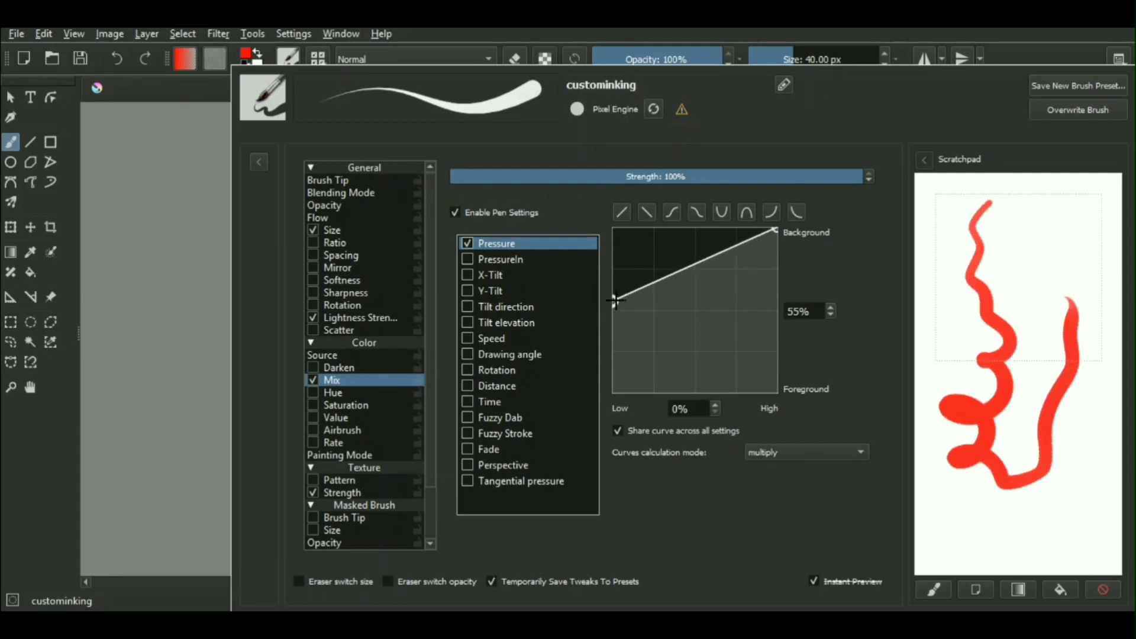
pyautogui.moveTo(616, 302); pyautogui.dragTo(615, 347)
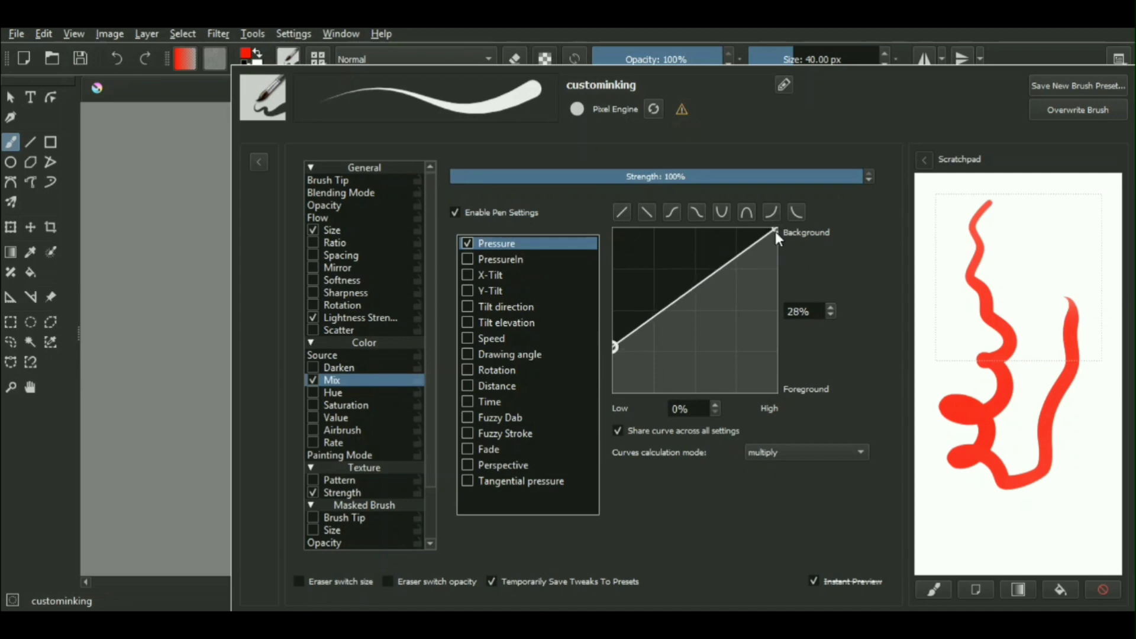
pyautogui.moveTo(775, 231); pyautogui.dragTo(776, 371)
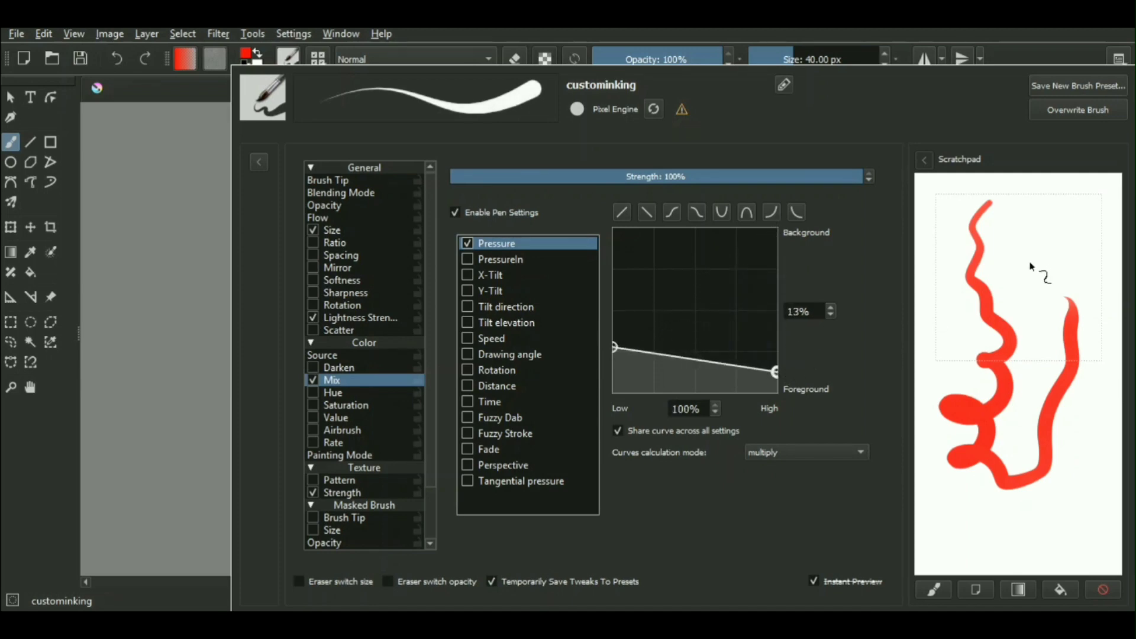
pyautogui.moveTo(1073, 238)
pyautogui.mouseDown()
pyautogui.moveTo(1027, 305)
pyautogui.moveTo(1038, 346)
pyautogui.moveTo(1031, 384)
pyautogui.moveTo(1005, 392)
pyautogui.moveTo(937, 275)
pyautogui.moveTo(957, 219)
pyautogui.moveTo(994, 202)
pyautogui.moveTo(1068, 210)
pyautogui.moveTo(1084, 227)
pyautogui.moveTo(1094, 259)
pyautogui.moveTo(1076, 452)
pyautogui.moveTo(1030, 492)
pyautogui.mouseUp()
pyautogui.moveTo(775, 371)
pyautogui.mouseDown()
pyautogui.moveTo(774, 354)
pyautogui.moveTo(776, 370)
pyautogui.mouseUp()
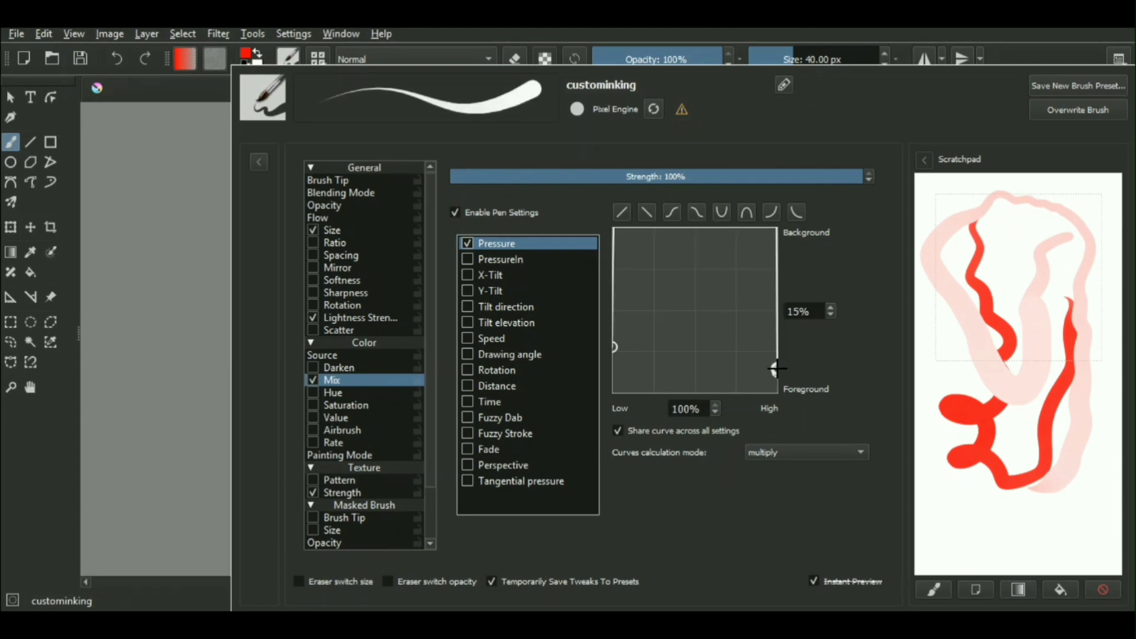
pyautogui.click(746, 212)
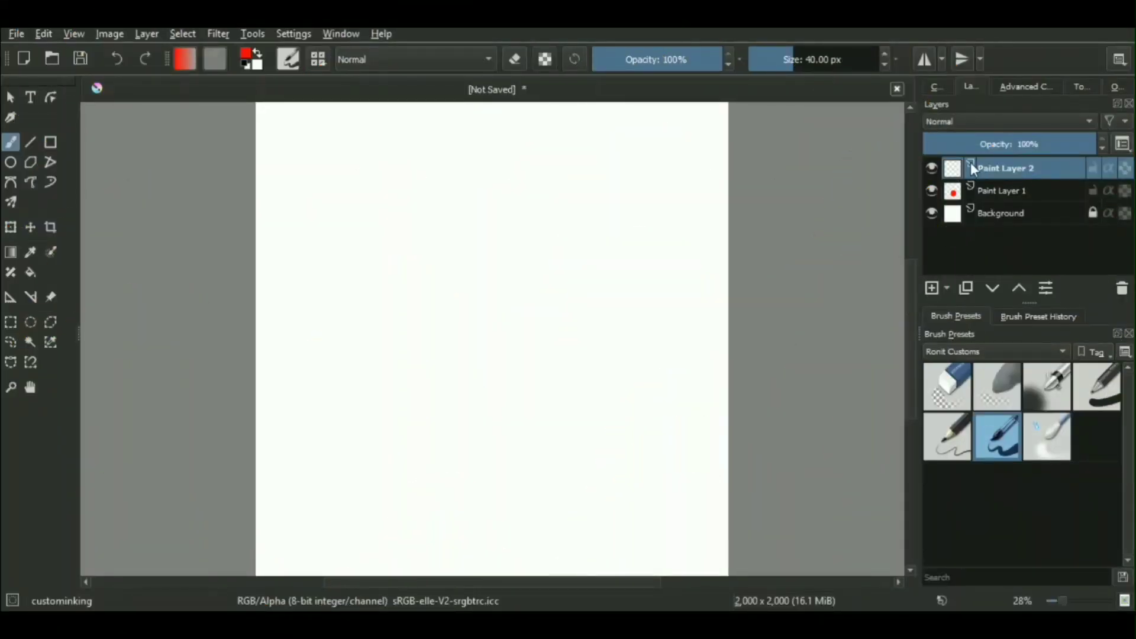
# - Undo the empty Paint Layer 2 and add a new Fill Layer, moving its dialog aside
pyautogui.hotkey('ctrl', 'z')
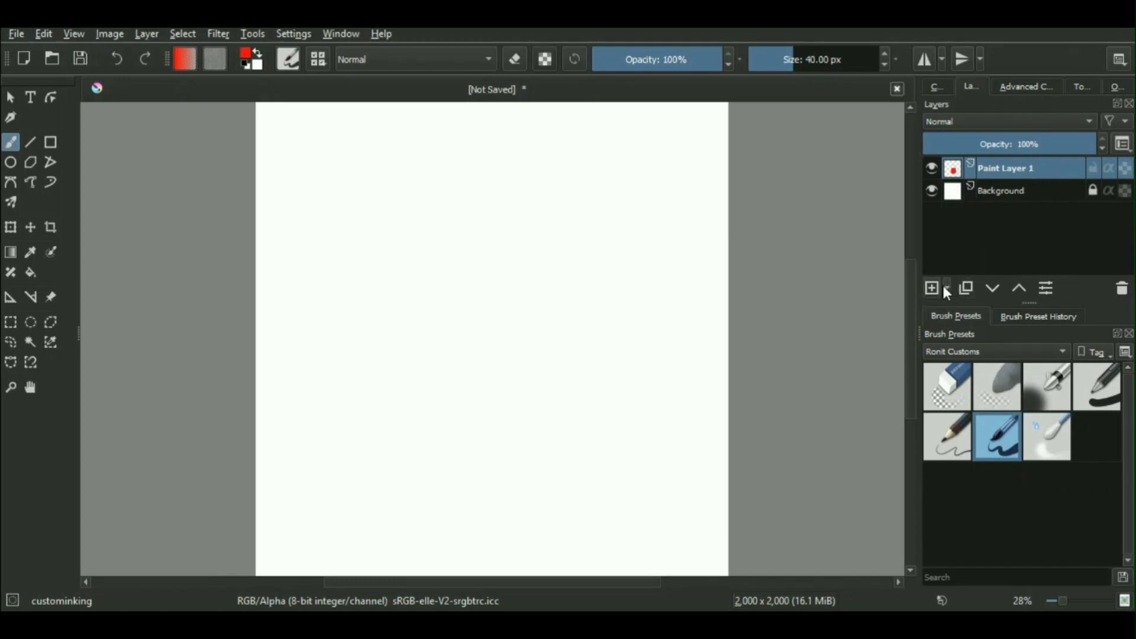
pyautogui.click(947, 289)
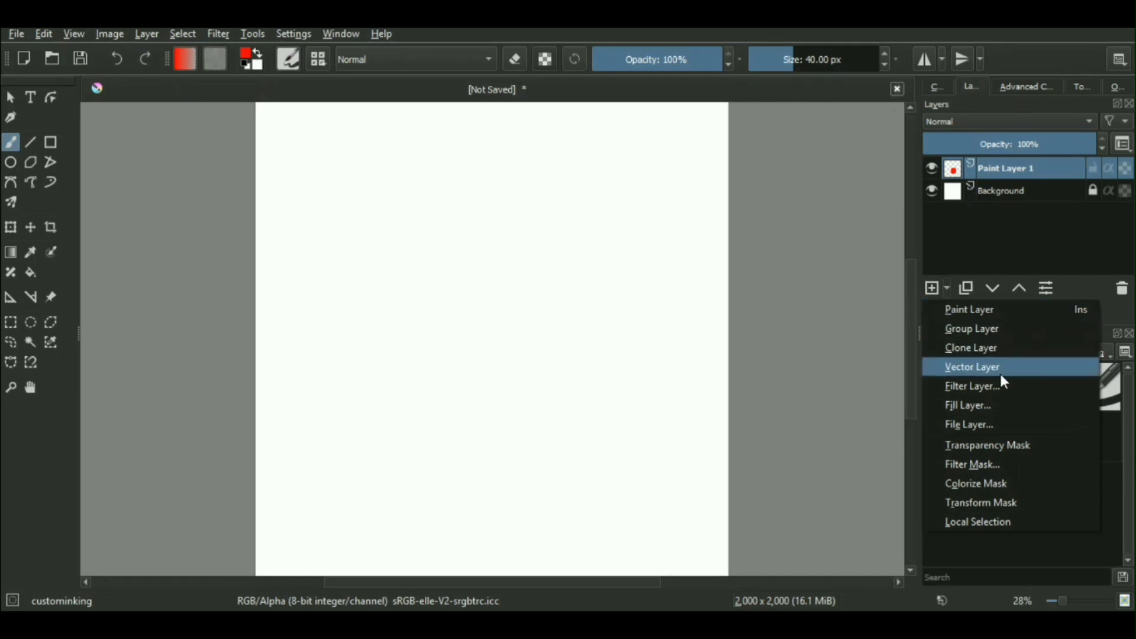
pyautogui.click(968, 405)
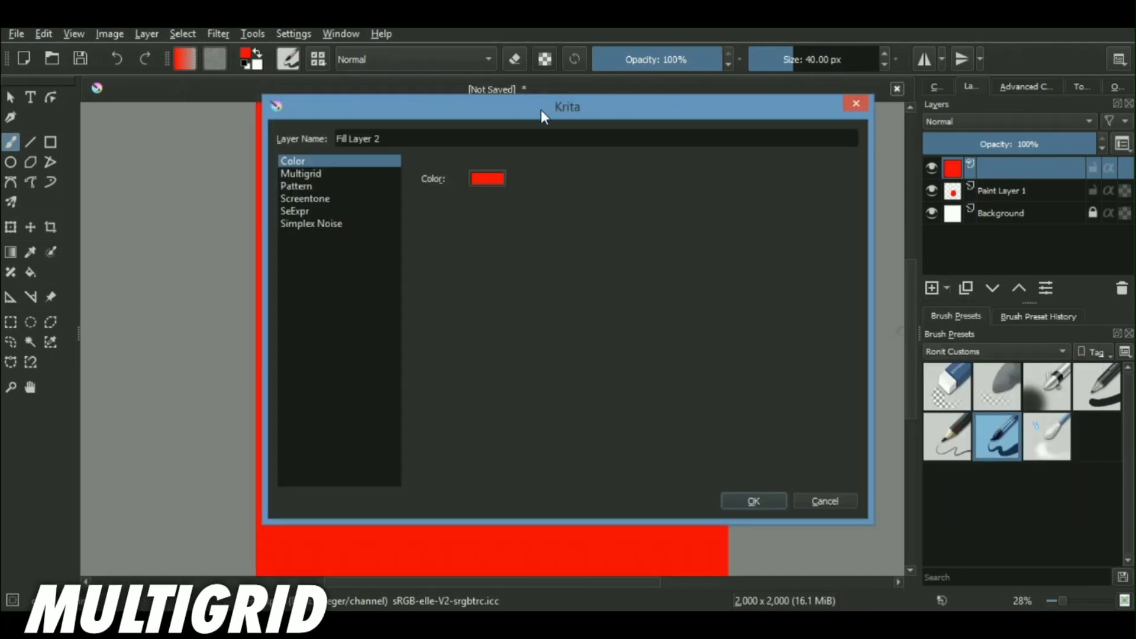
pyautogui.moveTo(541, 109); pyautogui.dragTo(807, 125)
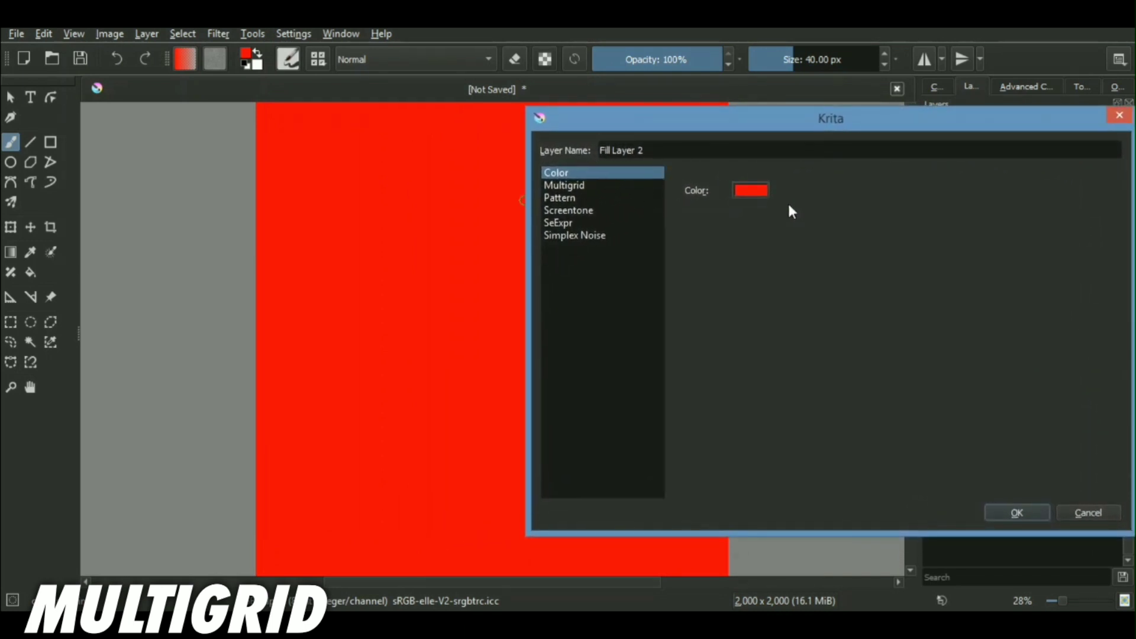
# - Check the fill colour chooser, then cancel it to keep red
pyautogui.click(749, 190)
pyautogui.click(703, 261)
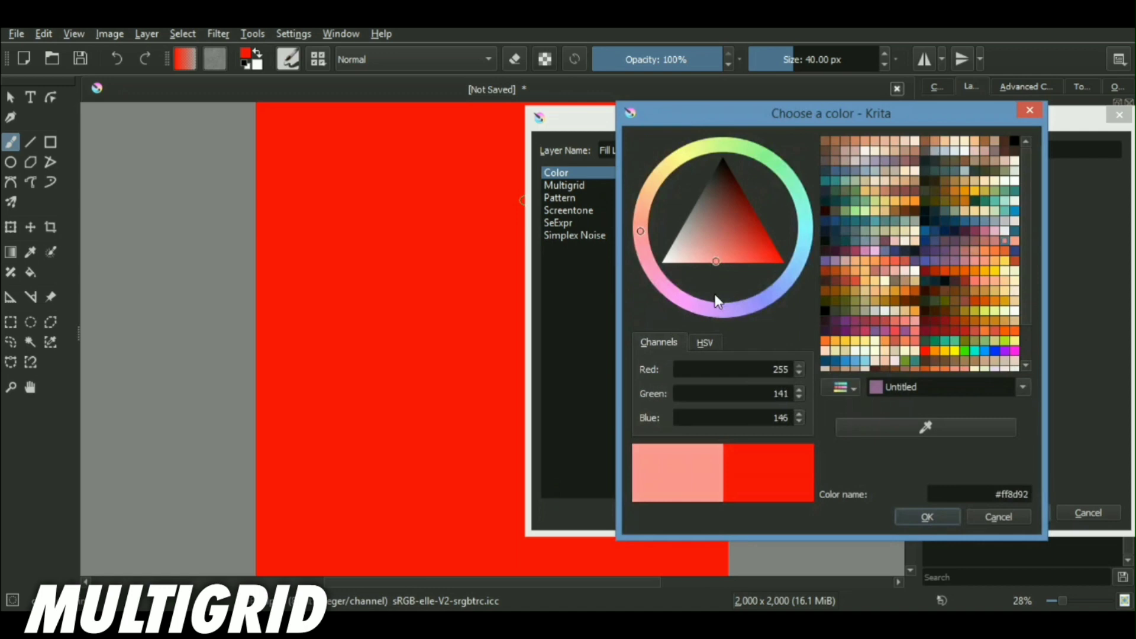
pyautogui.click(1030, 110)
# - Switch the fill to Multigrid with Dimensions 9, Divisions 13 and Offset 0.26
pyautogui.click(609, 185)
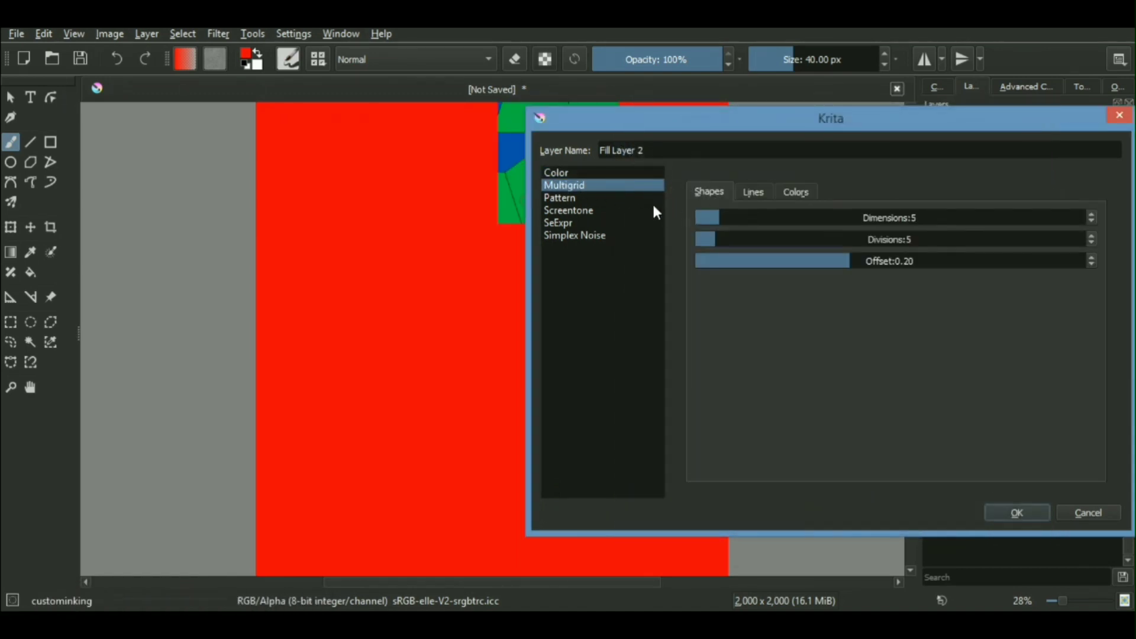
pyautogui.moveTo(754, 124); pyautogui.dragTo(823, 143)
pyautogui.click(822, 238)
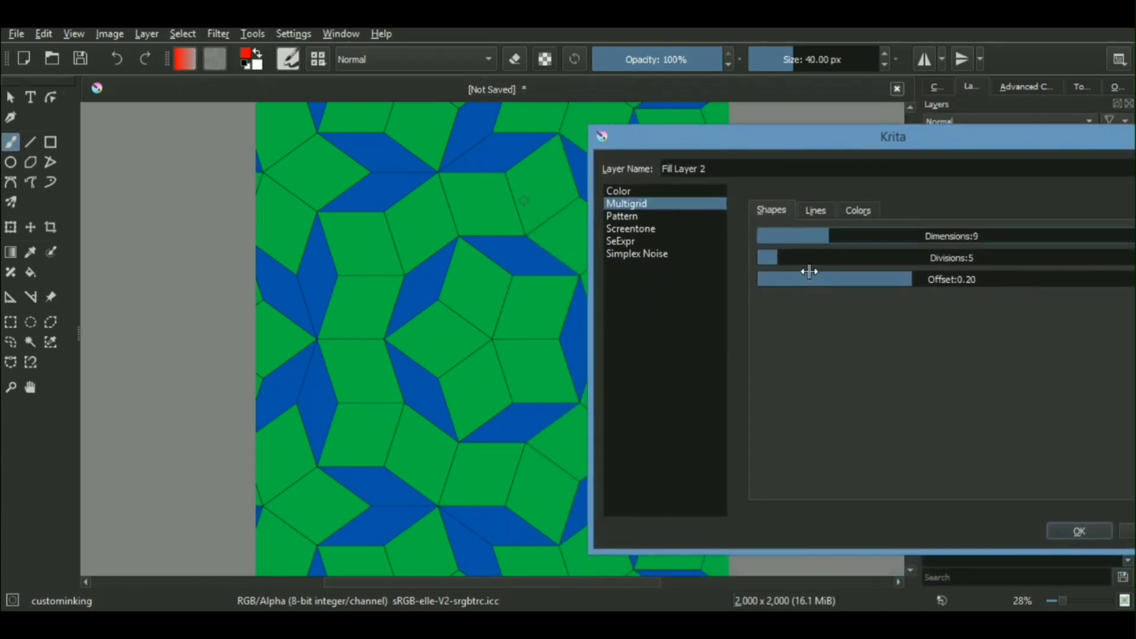
pyautogui.click(809, 262)
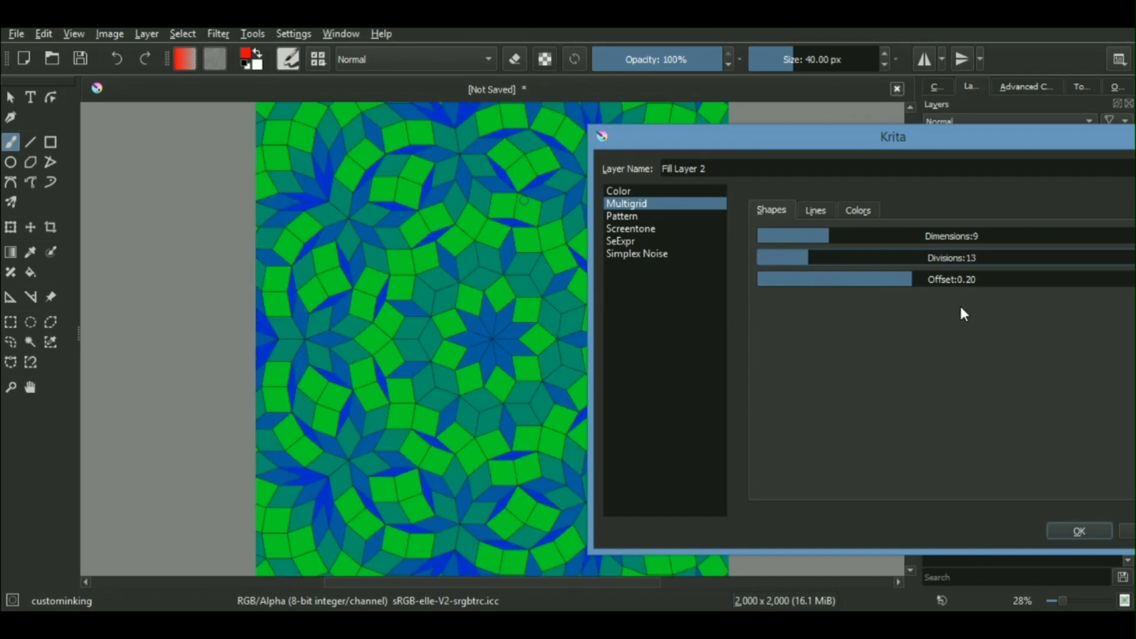
pyautogui.click(961, 281)
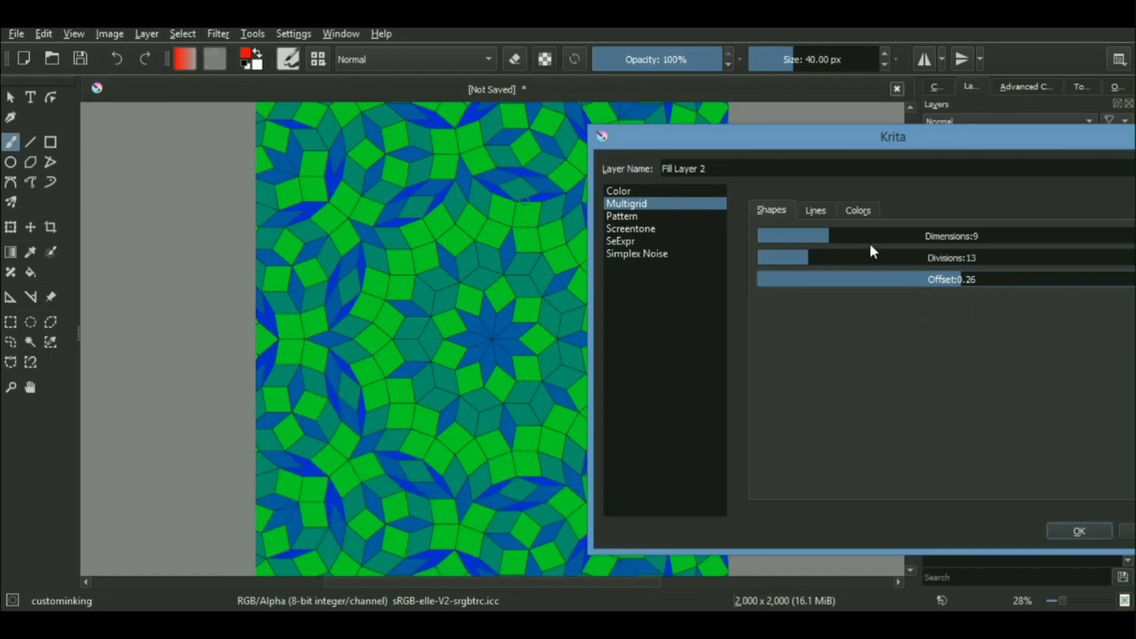
# - Set the Multigrid connector line type to Acute Angles
pyautogui.click(820, 213)
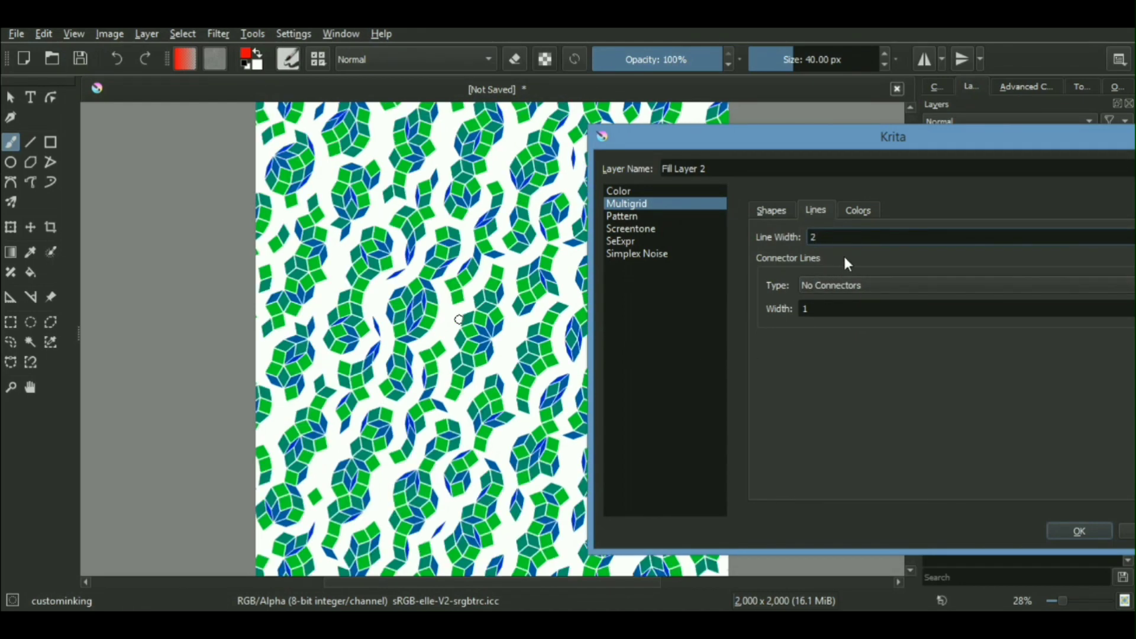
pyautogui.click(840, 286)
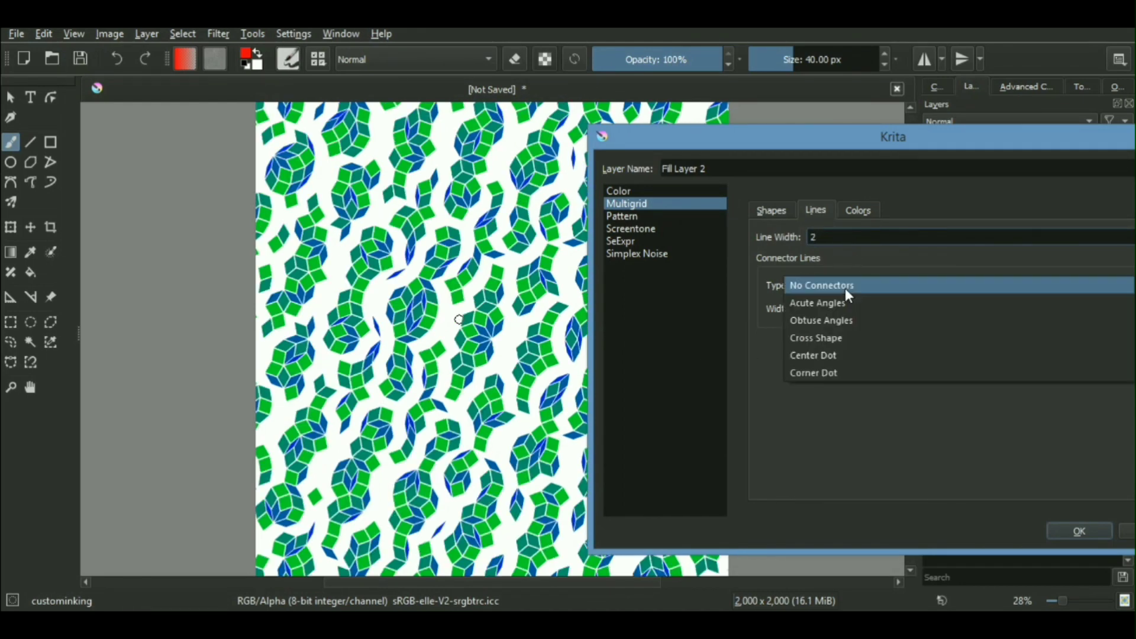
pyautogui.click(843, 303)
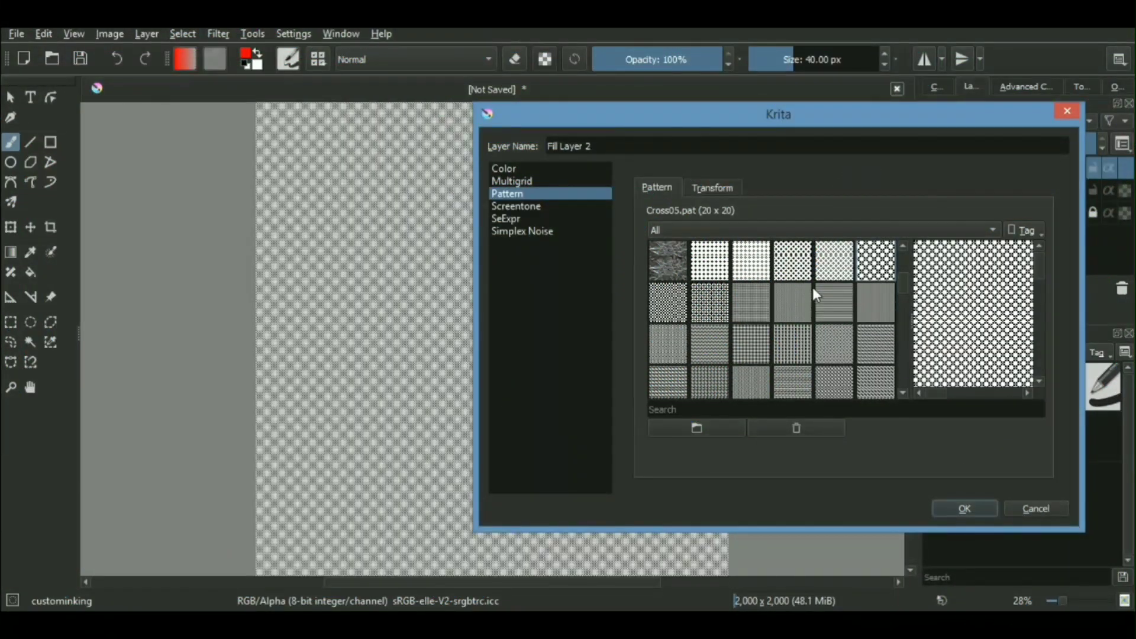
# - Try Canvas 04, hexagon, Pattern05, hatch-stroke and ink circles patterns on the fill layer
pyautogui.click(669, 260)
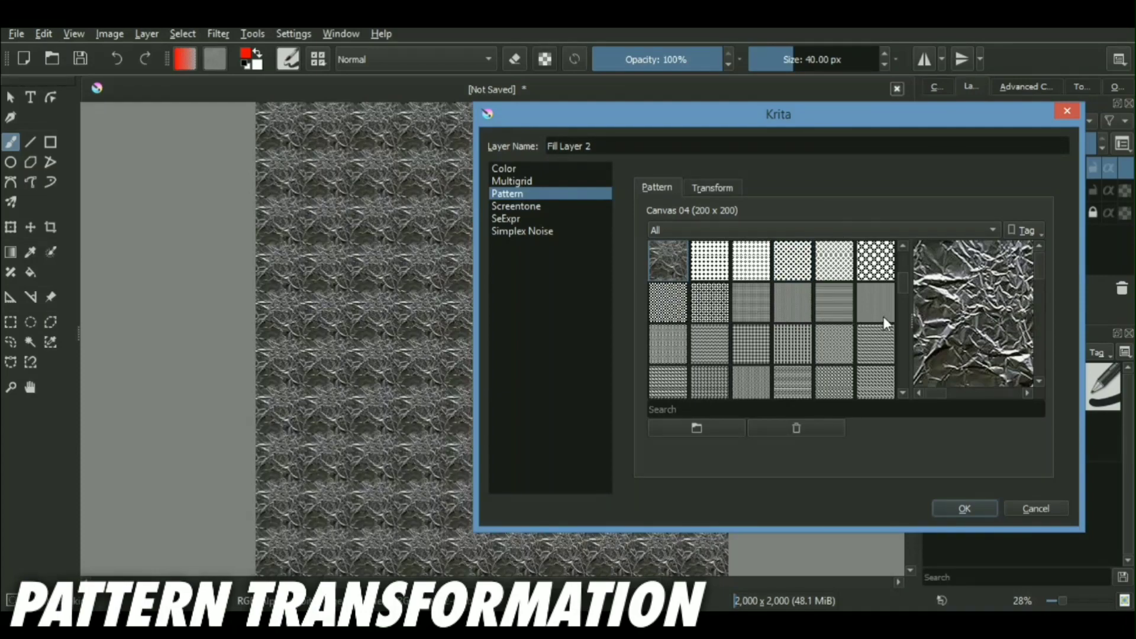
pyautogui.scroll(-5, 905, 306)
pyautogui.click(885, 277)
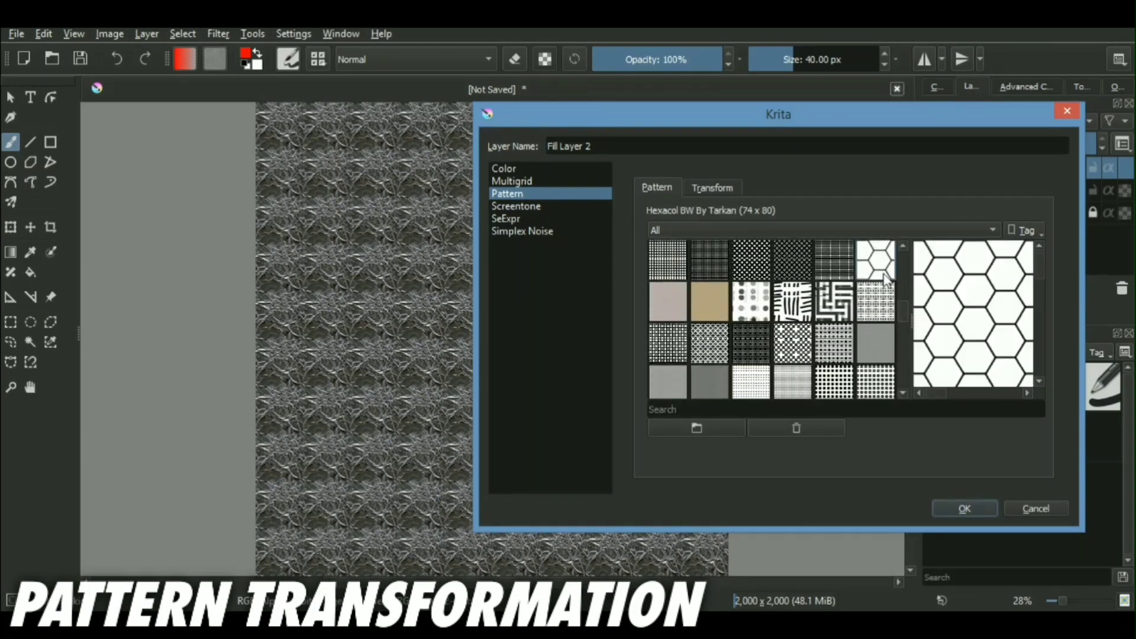
pyautogui.click(814, 325)
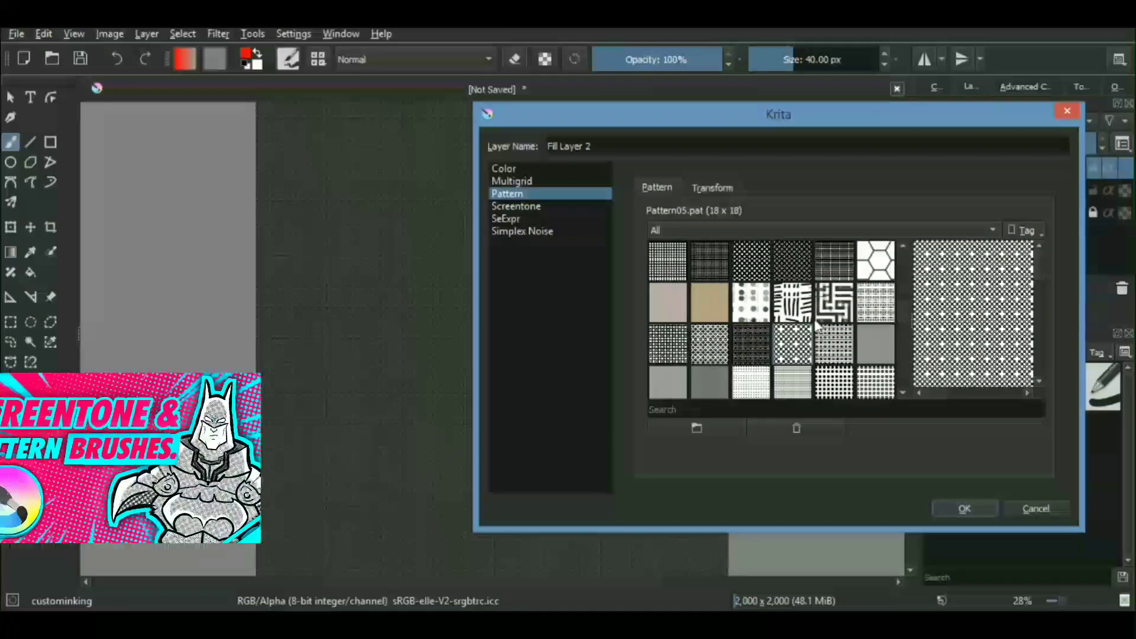
pyautogui.click(797, 314)
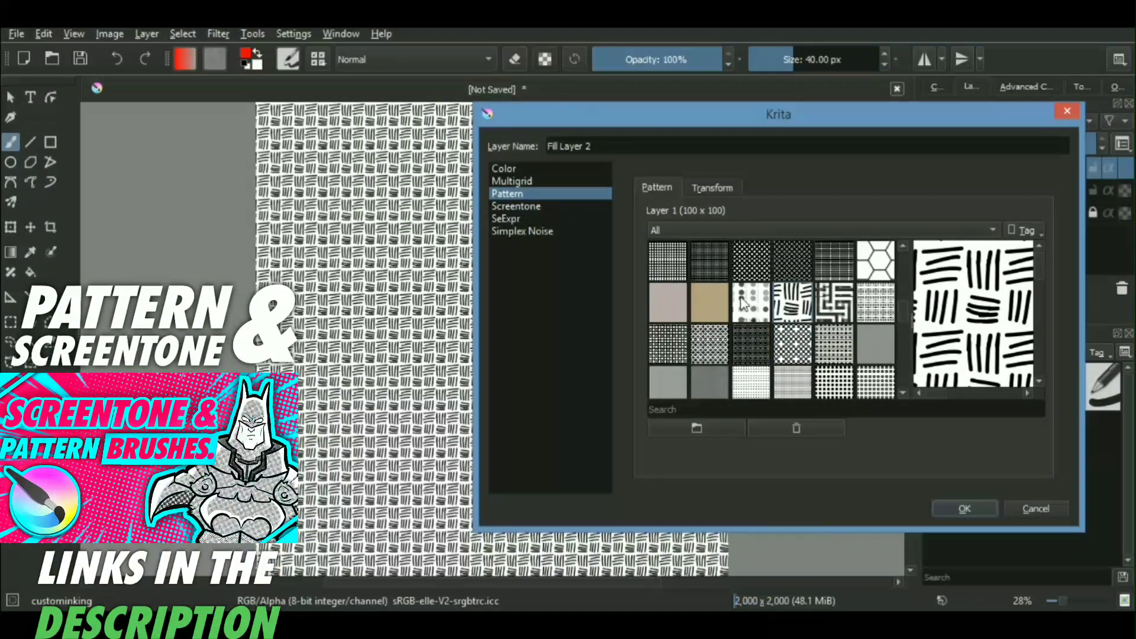
pyautogui.click(744, 303)
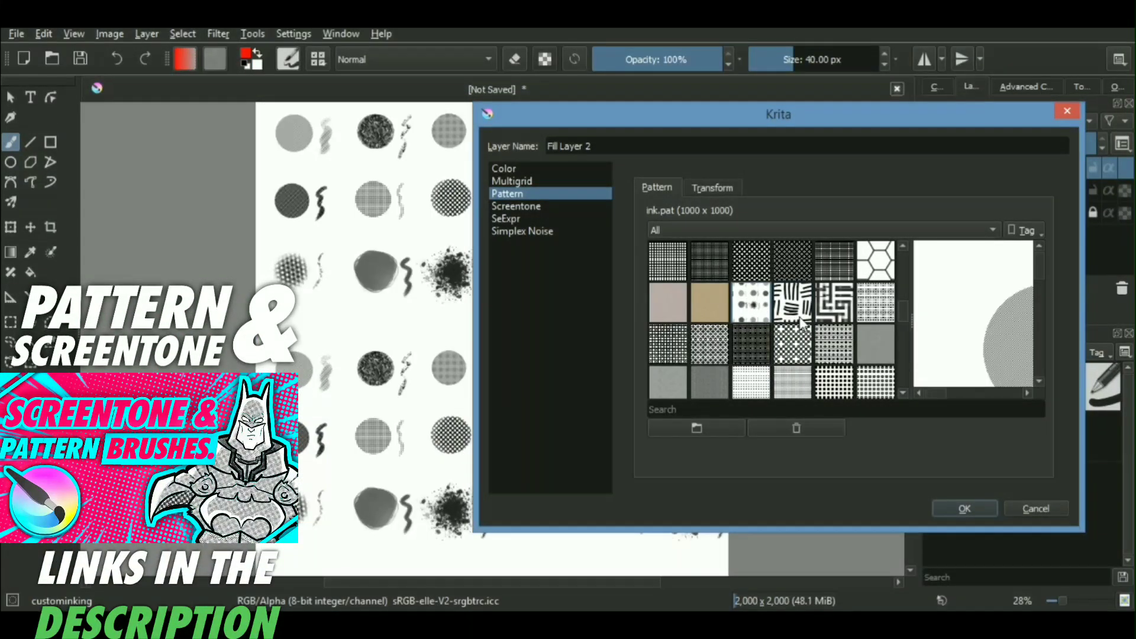
# - Try DITH 0808 SPOT, then fill with the Maze_lines pattern and show its transform settings
pyautogui.moveTo(850, 121); pyautogui.dragTo(980, 125)
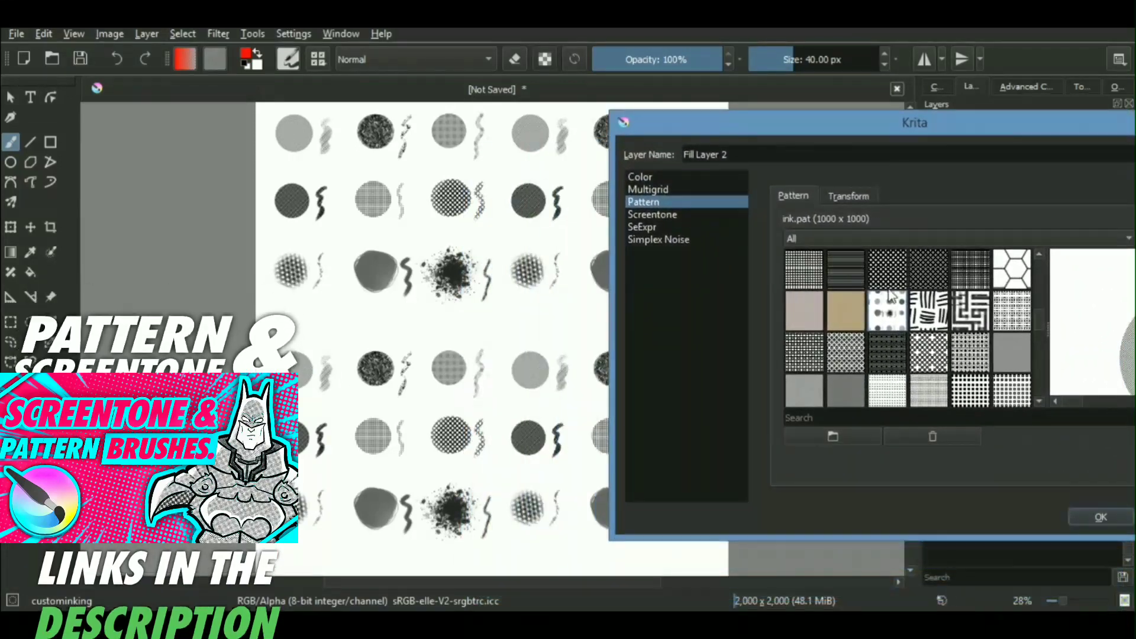
pyautogui.scroll(-5, 1037, 317)
pyautogui.click(1013, 344)
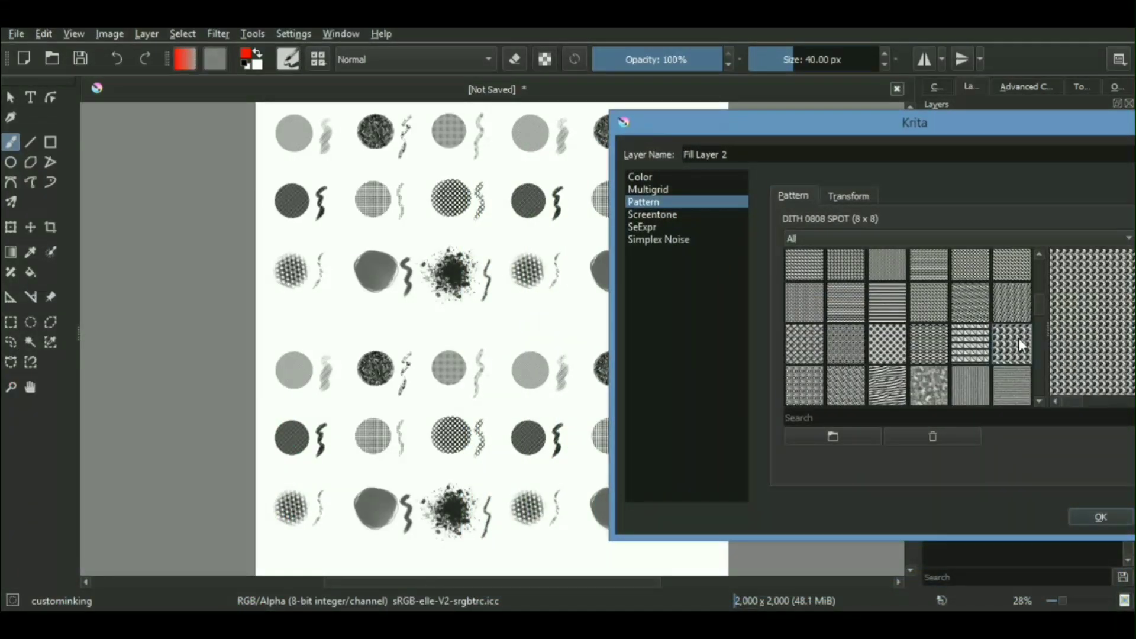
pyautogui.scroll(-10, 1042, 331)
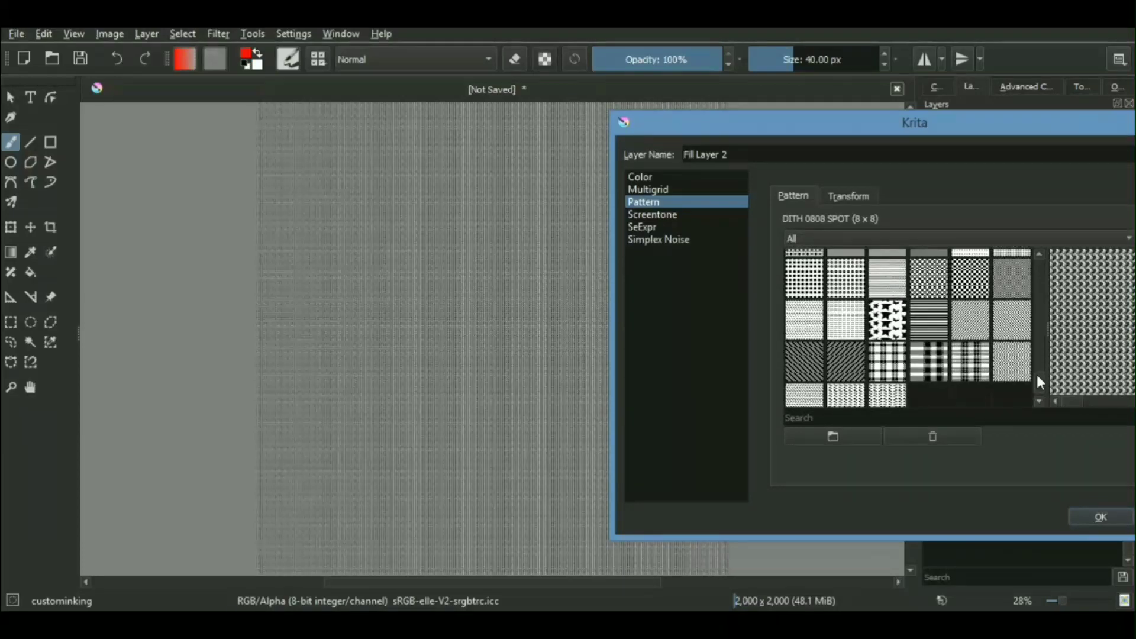
pyautogui.click(822, 260)
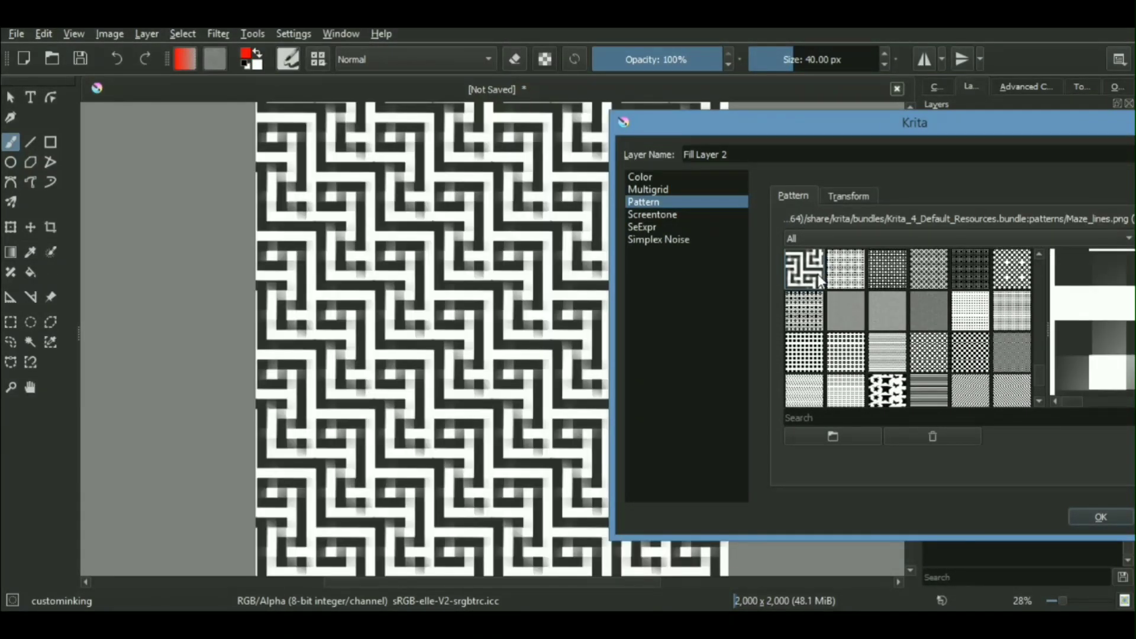
pyautogui.click(854, 196)
# - Rotate the maze to 31.55°, scale it to 200%, and shear it 101.39% X, -52.44% Y
pyautogui.moveTo(959, 126); pyautogui.dragTo(932, 108)
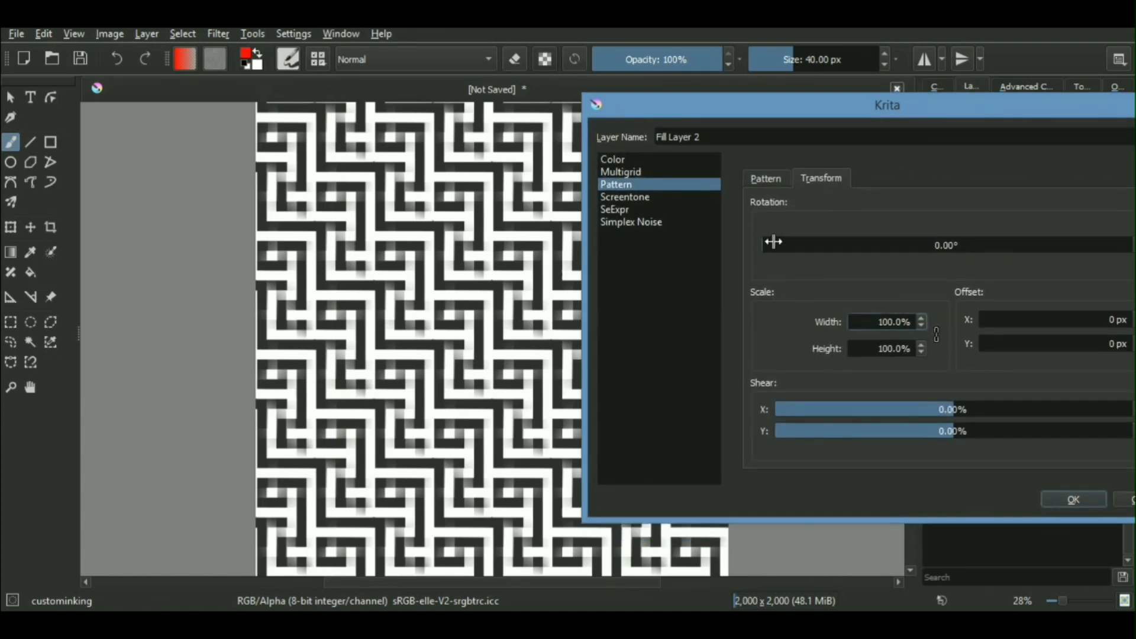
pyautogui.moveTo(771, 243); pyautogui.dragTo(854, 247)
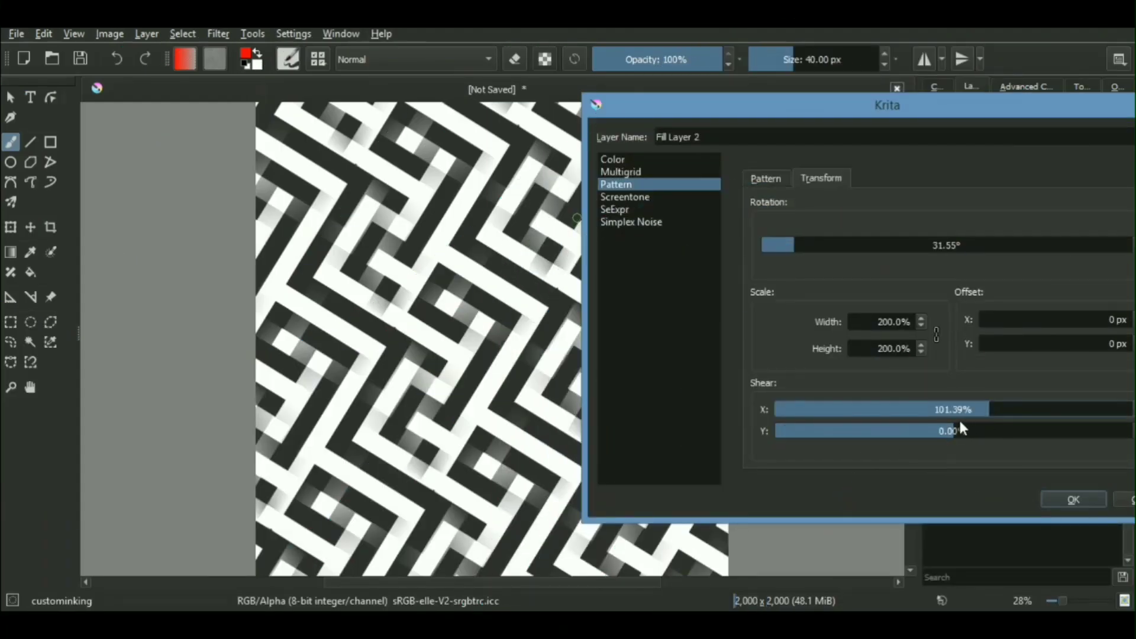
pyautogui.moveTo(960, 429); pyautogui.dragTo(935, 431)
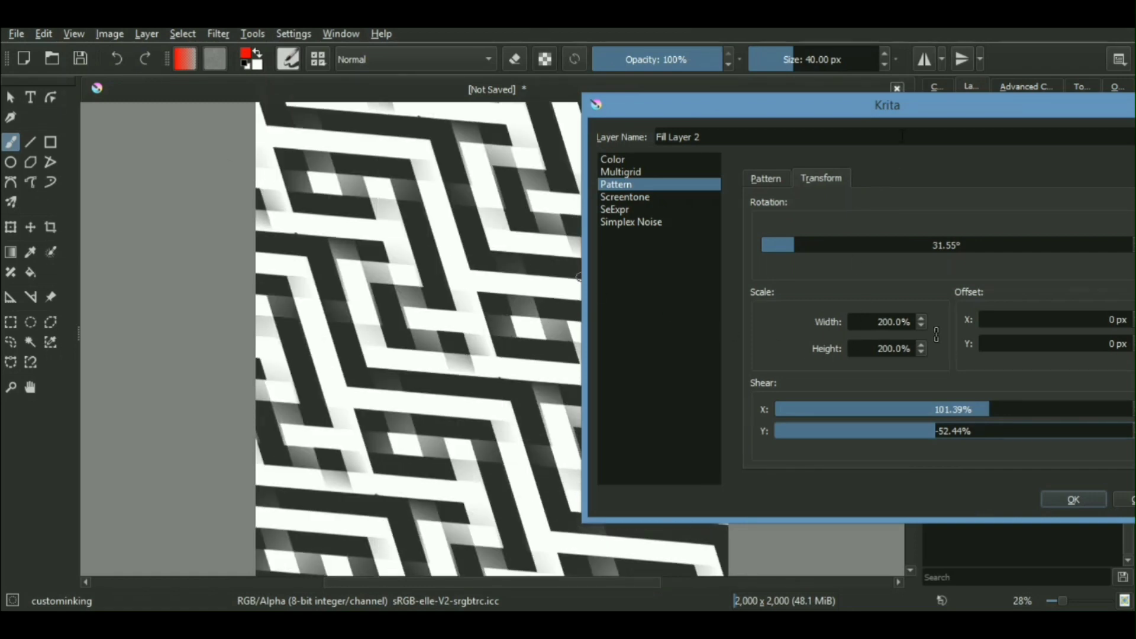
pyautogui.moveTo(915, 109); pyautogui.dragTo(873, 101)
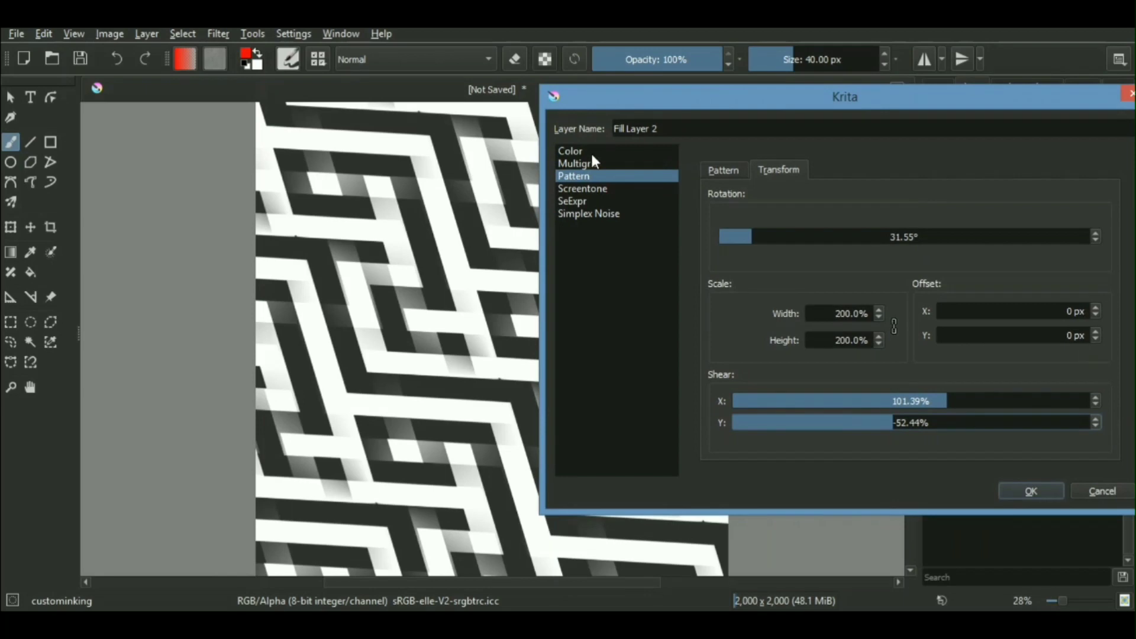
# - Switch the fill to Screentone, keeping the Dots pattern and Round shape
pyautogui.click(607, 190)
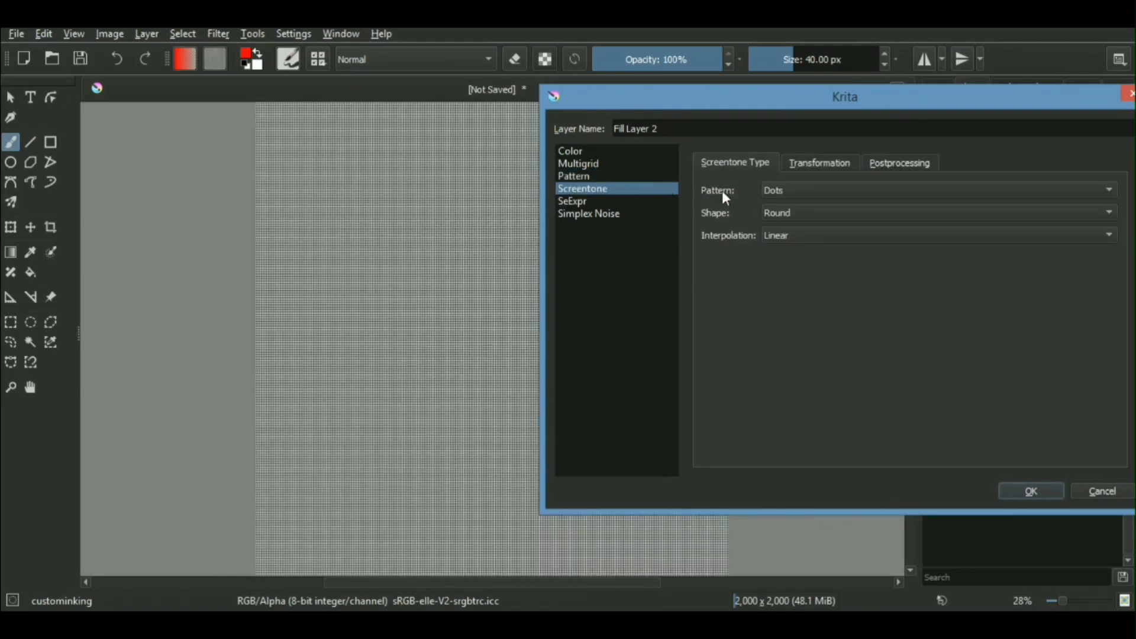
pyautogui.click(805, 189)
pyautogui.click(804, 192)
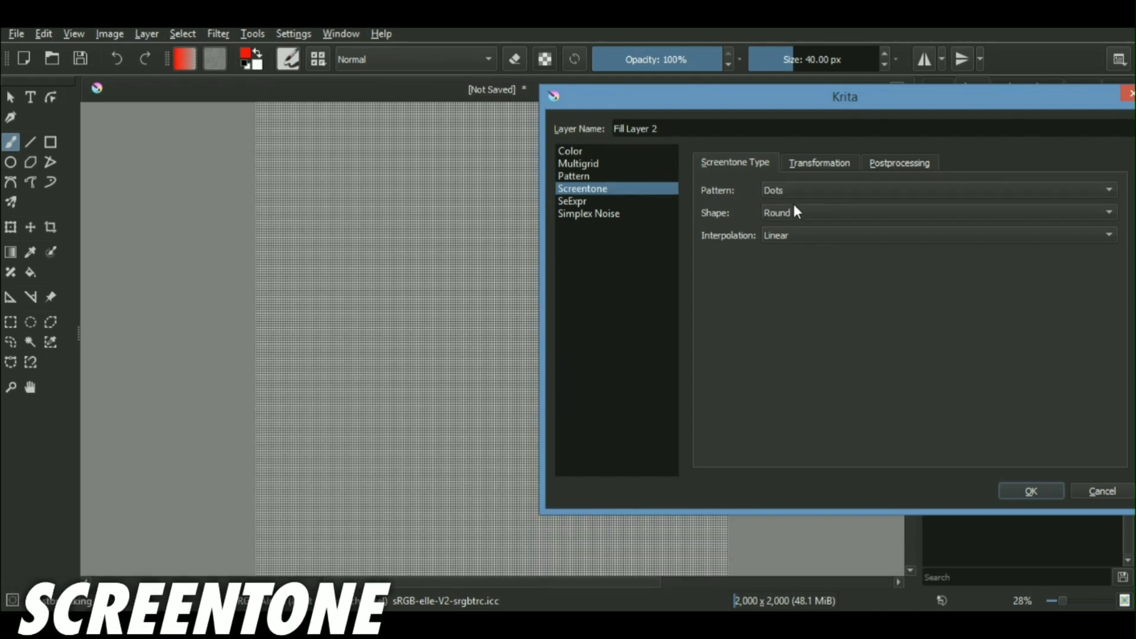
pyautogui.click(797, 210)
pyautogui.click(803, 214)
pyautogui.click(799, 234)
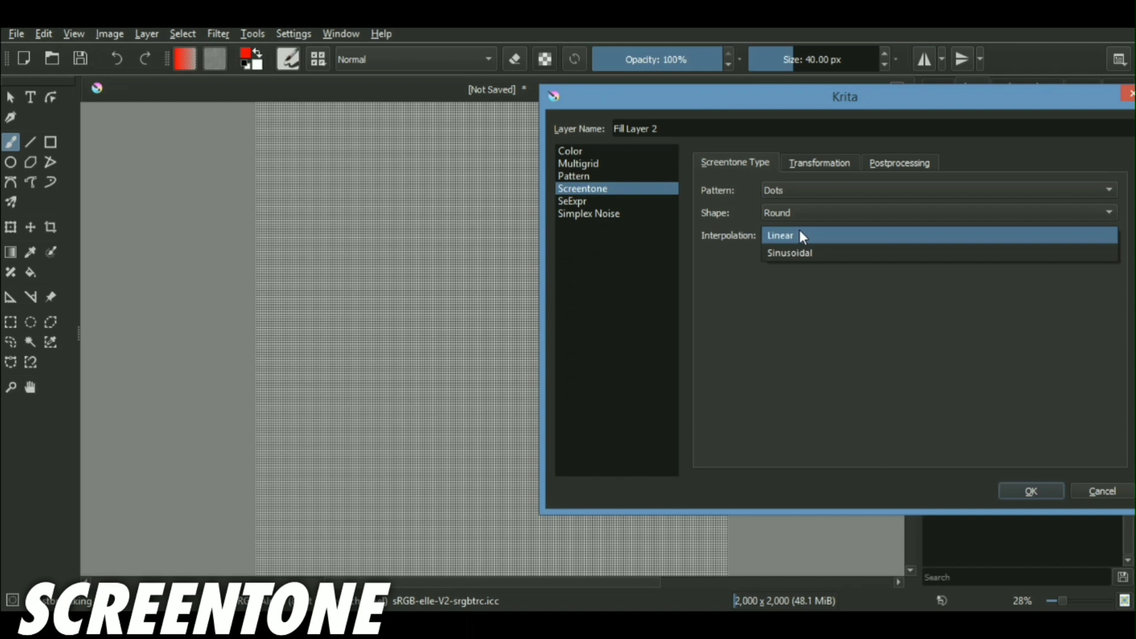
# - Enlarge the screentone dots to 89.09 px and rotate them to 54.62°
pyautogui.click(819, 164)
pyautogui.click(840, 213)
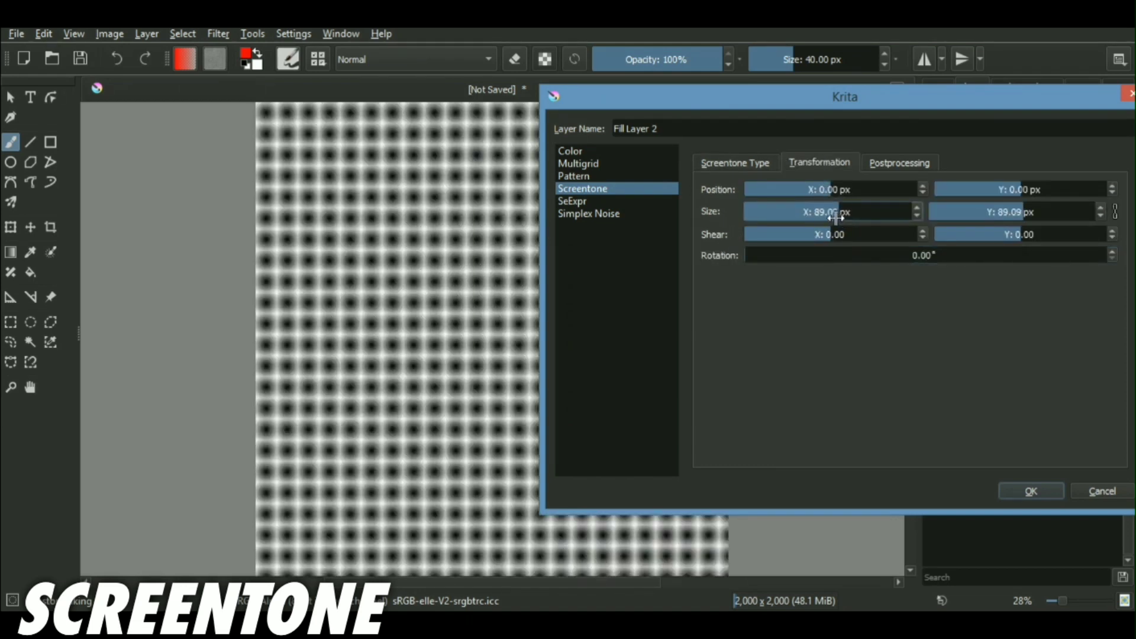
pyautogui.moveTo(806, 251); pyautogui.dragTo(799, 255)
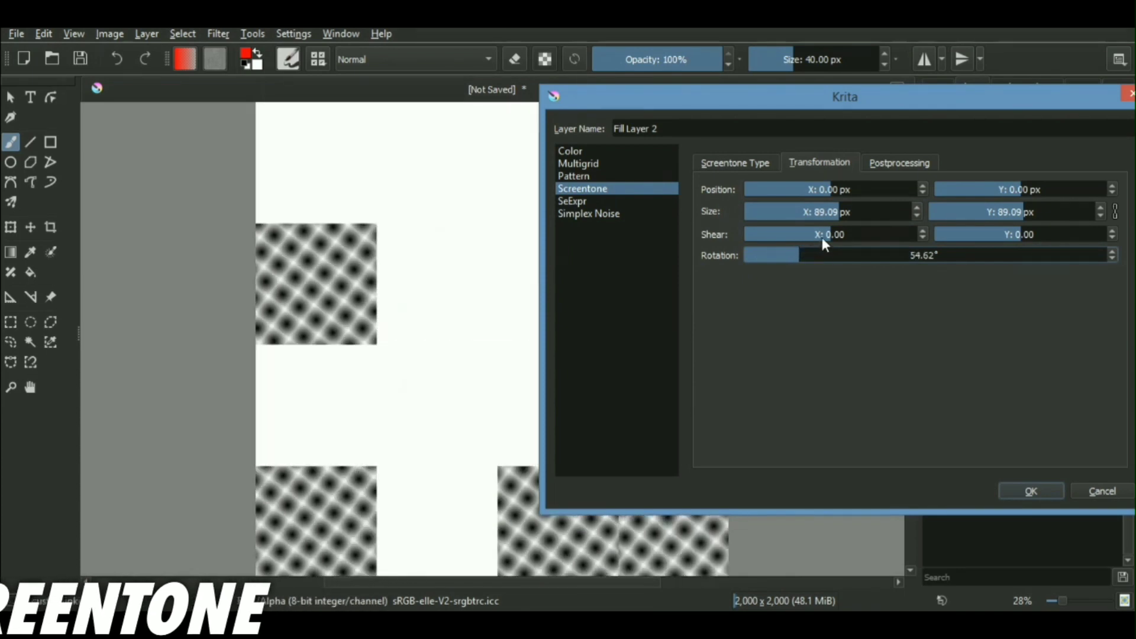
pyautogui.click(818, 235)
pyautogui.click(739, 163)
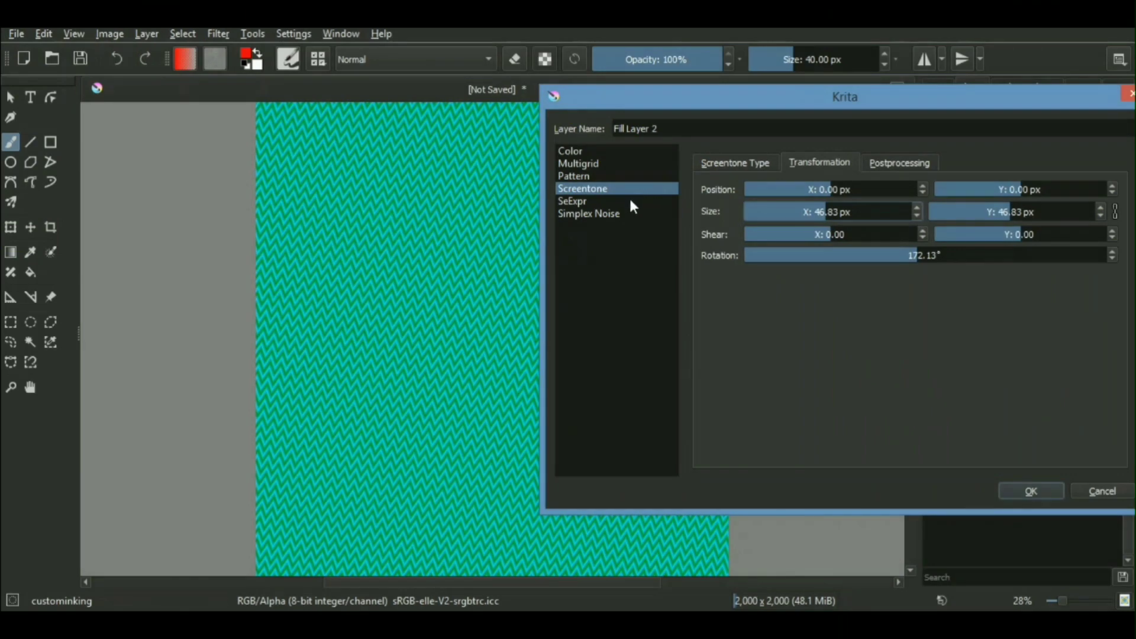
# - Switch the fill to SeExpr, preview the black clouds preset, and load the Dirty Screentone script
pyautogui.click(639, 202)
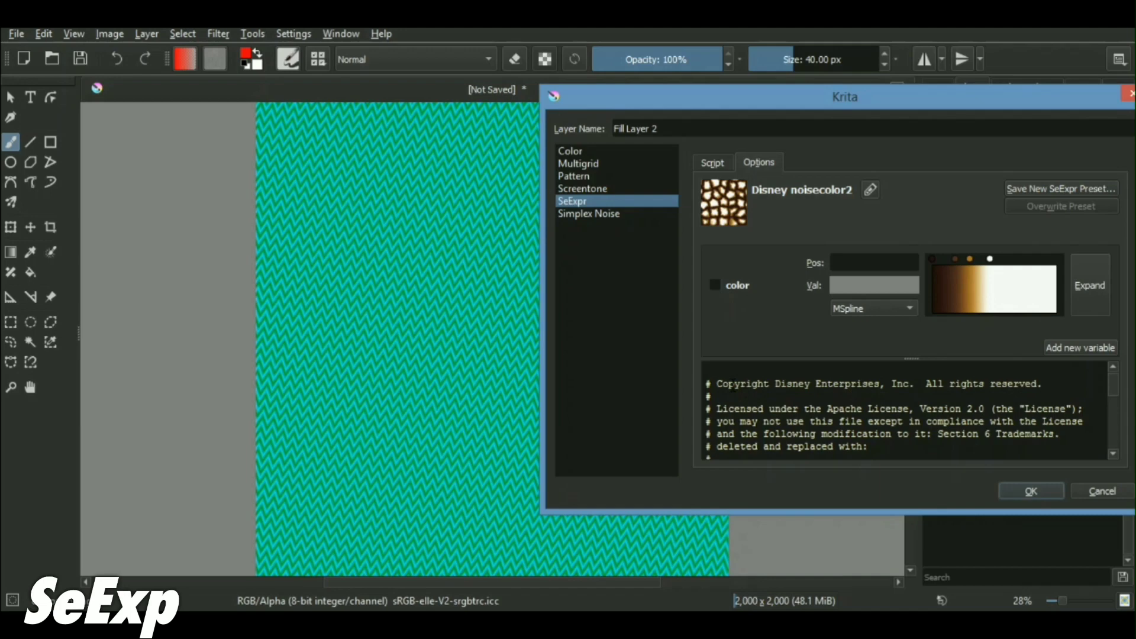
pyautogui.moveTo(718, 383); pyautogui.dragTo(1035, 438)
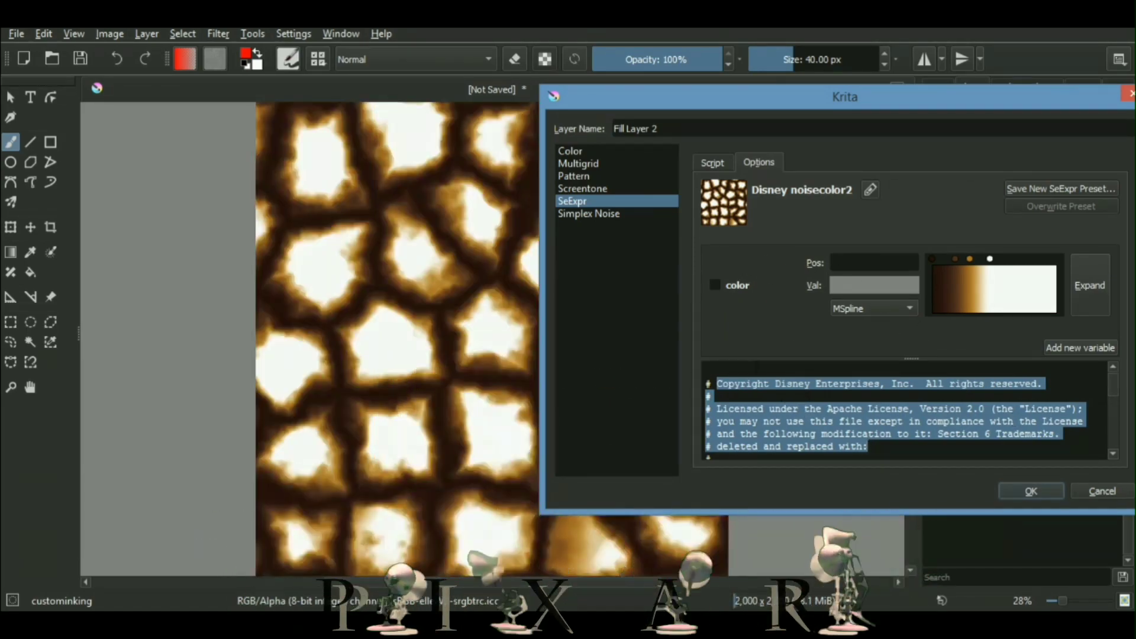
pyautogui.click(713, 162)
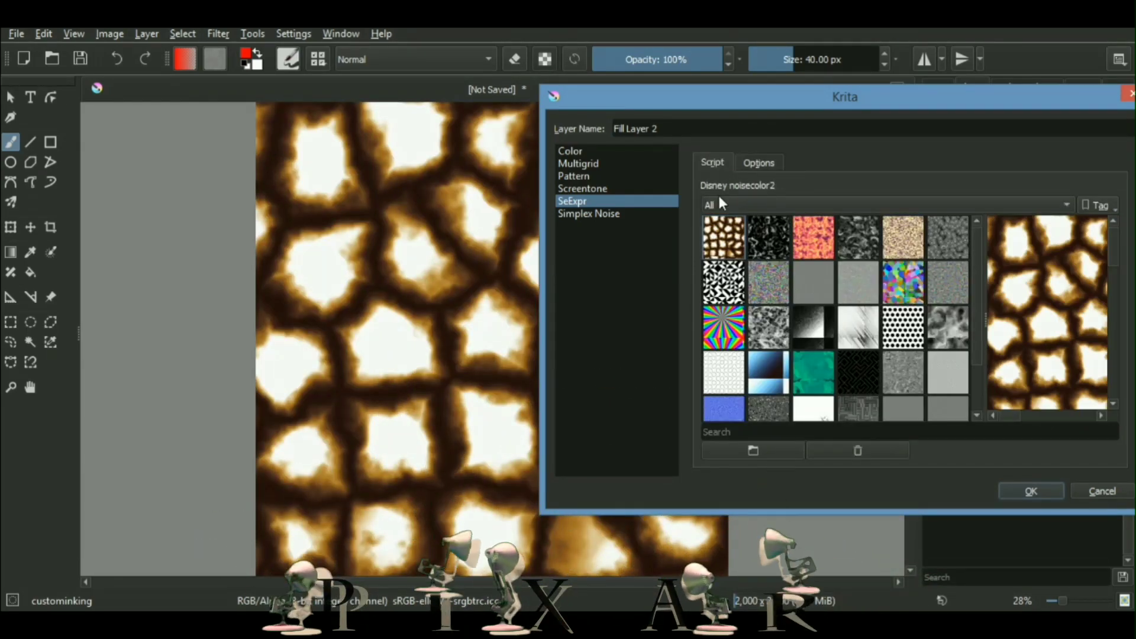
pyautogui.click(814, 242)
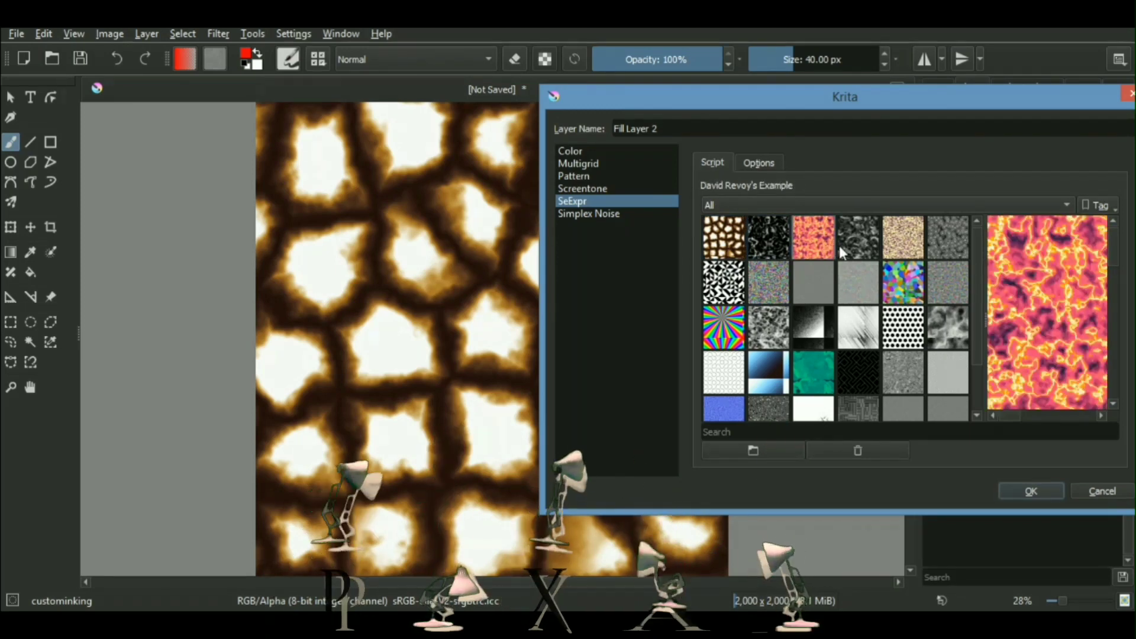
pyautogui.click(852, 251)
pyautogui.click(815, 329)
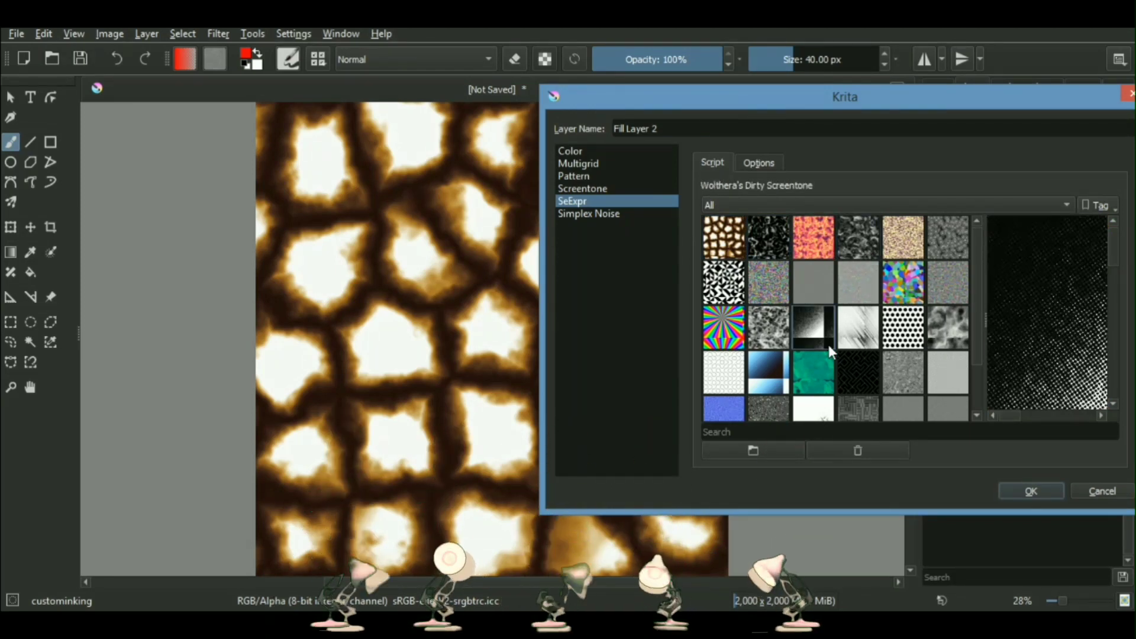
pyautogui.moveTo(709, 389)
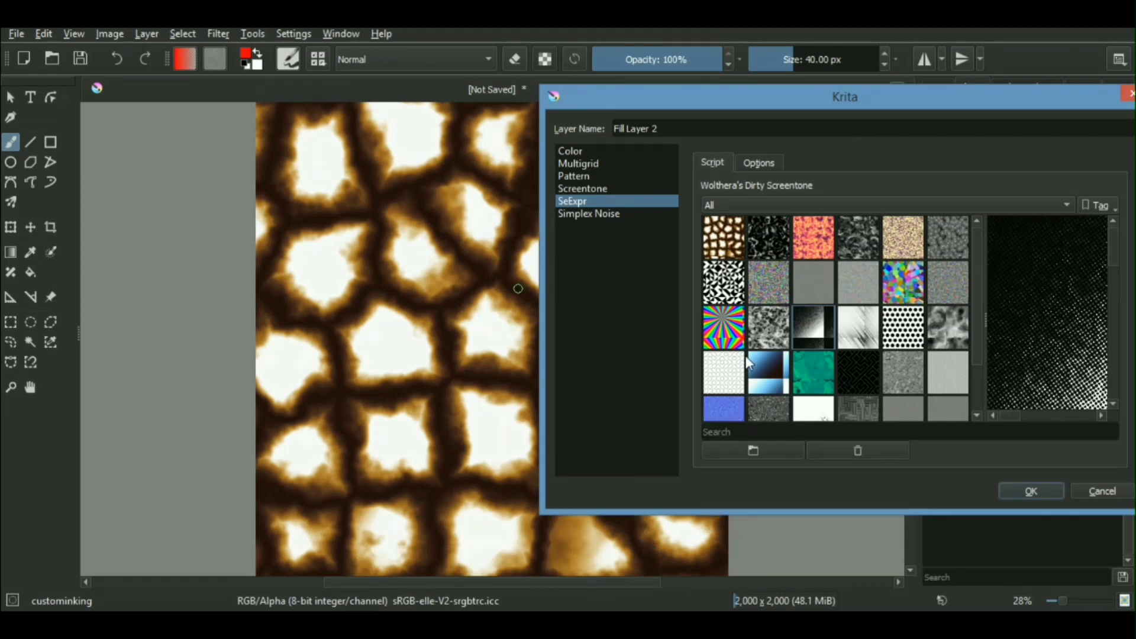
pyautogui.click(763, 163)
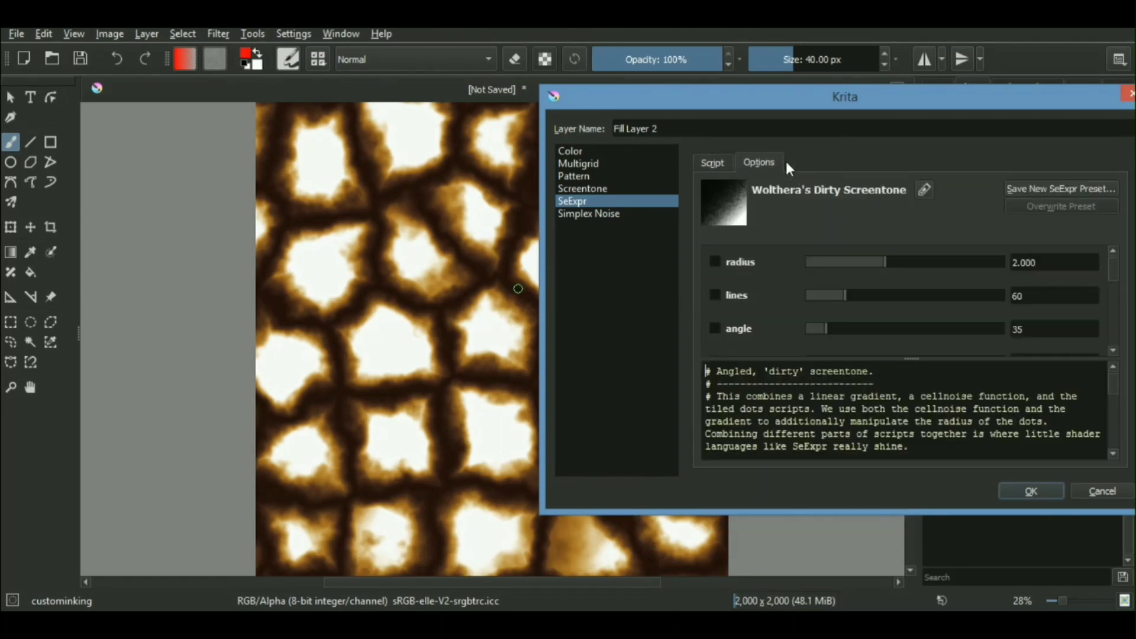